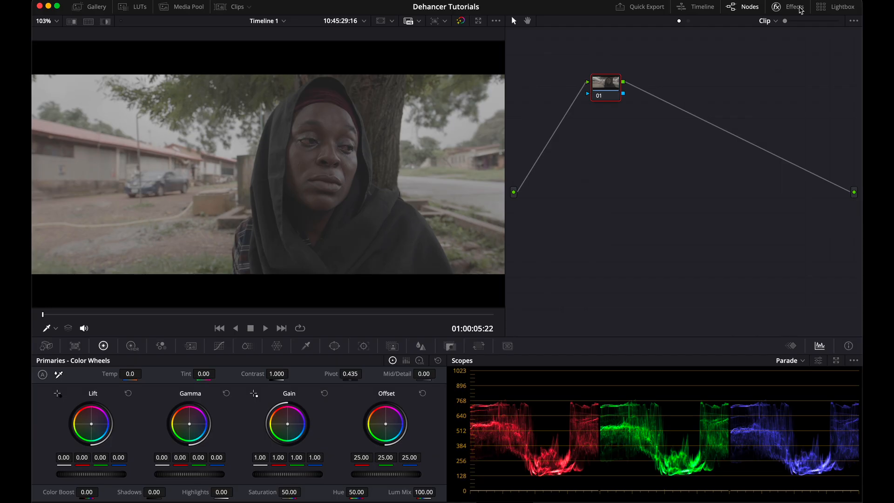
Step: Apply the Dehancer Pro 7.3.3 effect from the effects library onto node 01
left_click(800, 10)
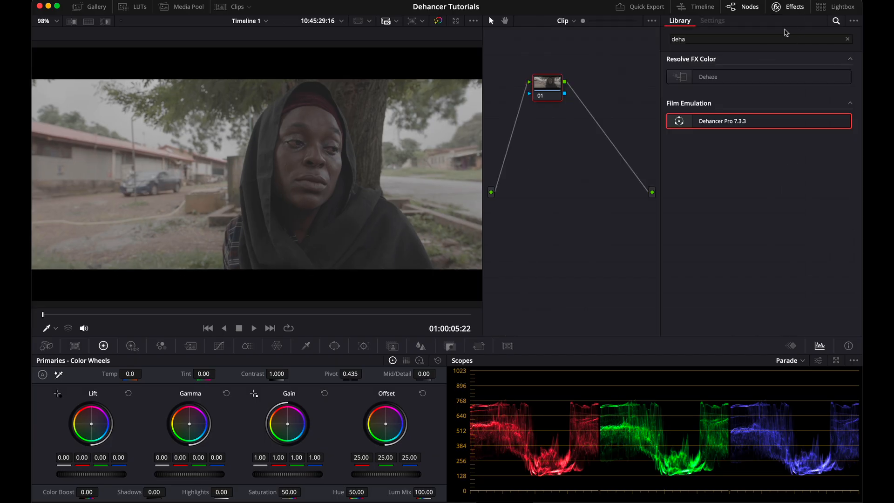
left_click_drag(749, 123, 558, 92)
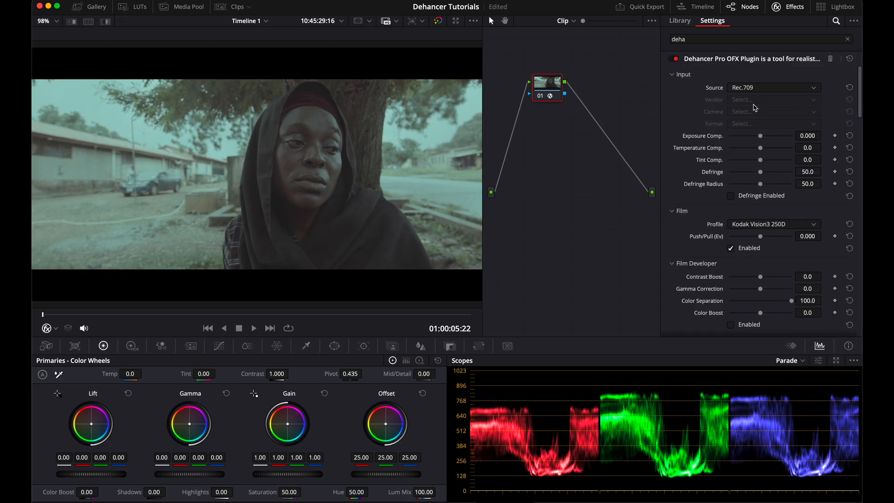
Step: Disable all Dehancer tools from the plugin's Options section
scroll(754, 107, "down", 15)
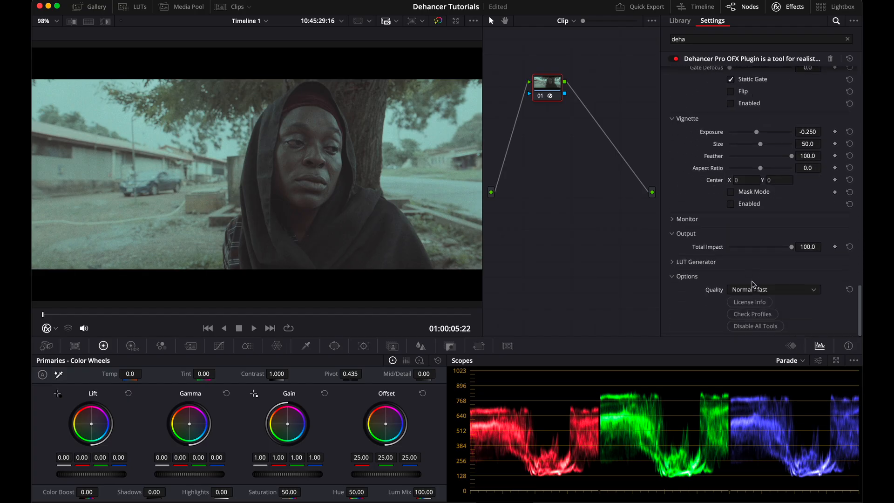
left_click(755, 327)
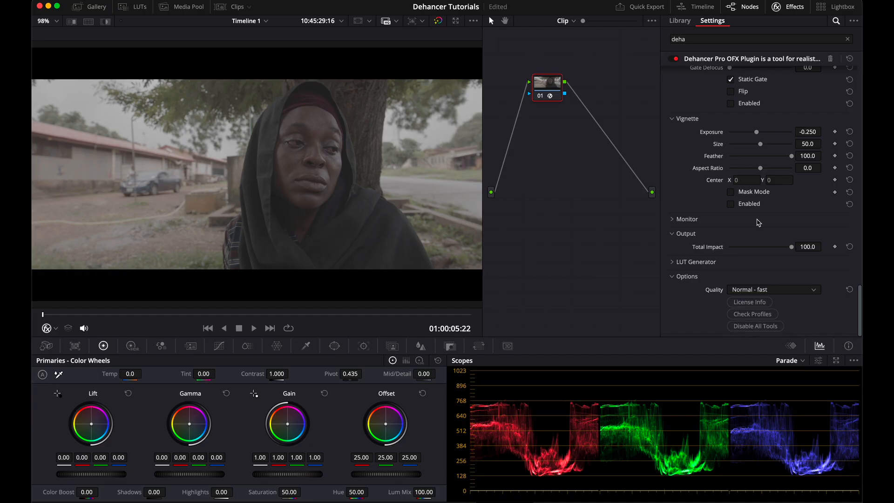
scroll(757, 223, "up", 15)
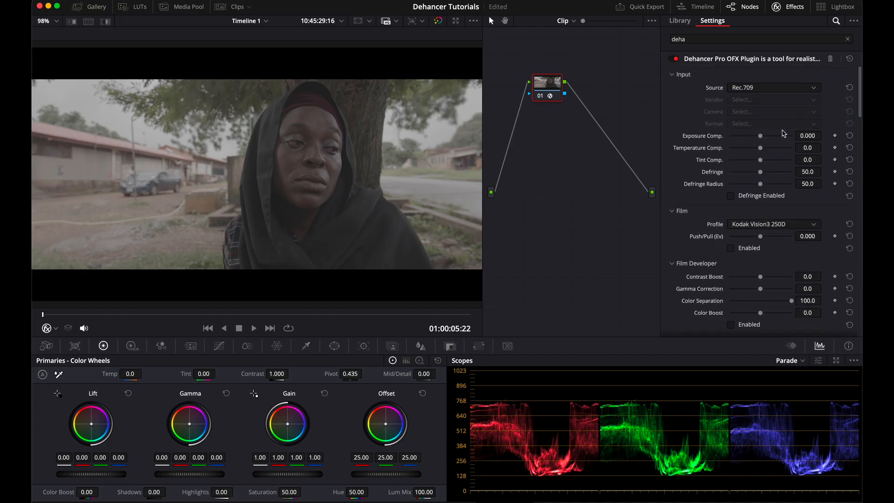
Step: Set the Dehancer input source to Choose Camera with vendor RED and camera Komodo 6K
left_click(786, 92)
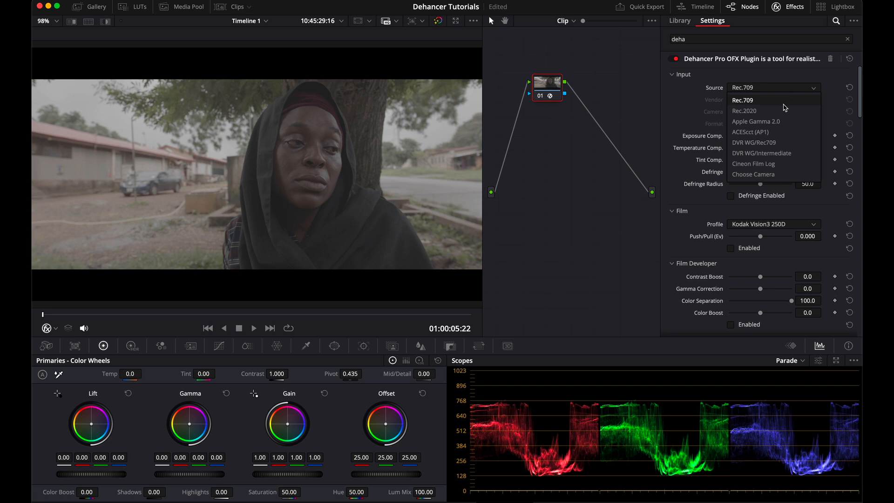
left_click(777, 175)
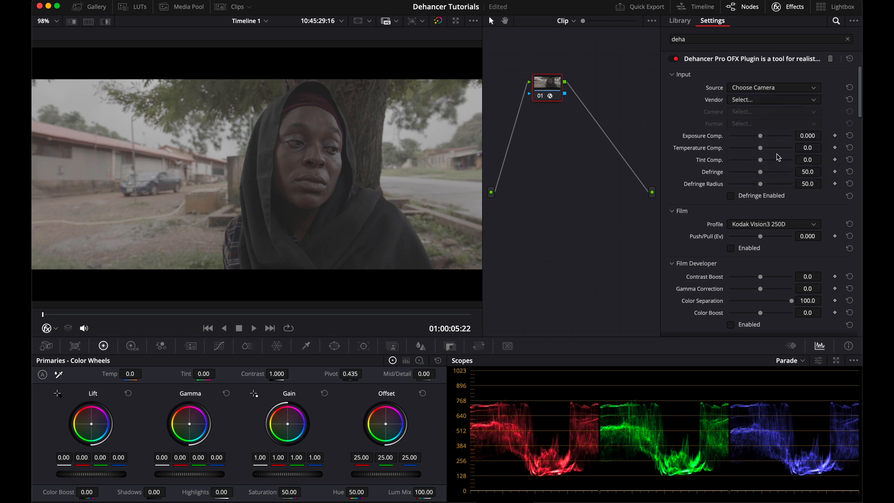
left_click(757, 100)
scroll(755, 188, "down", 3)
left_click(746, 188)
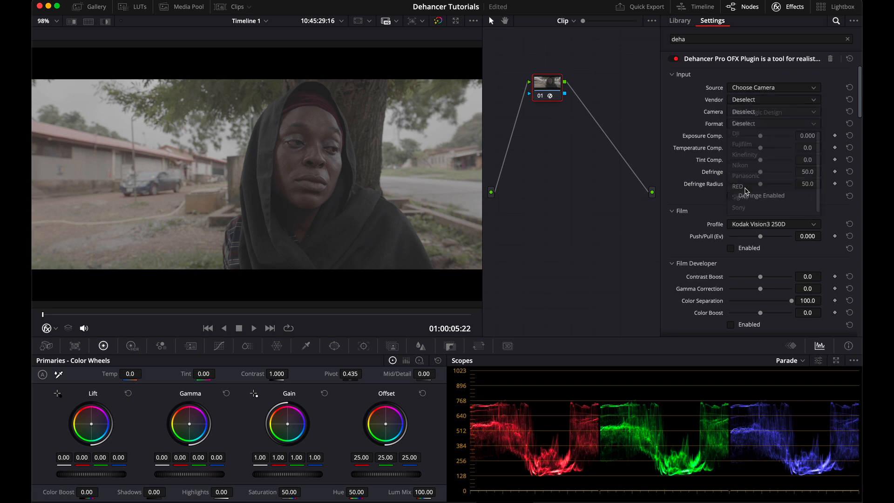
left_click(762, 113)
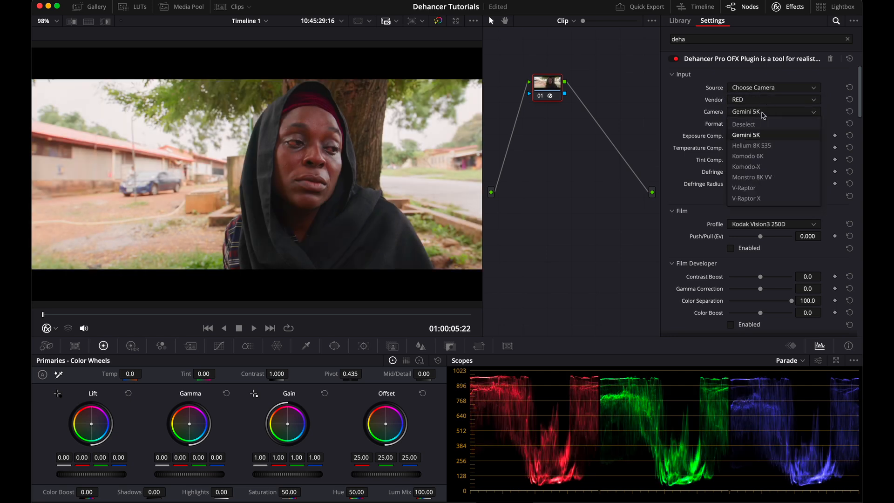
left_click(764, 156)
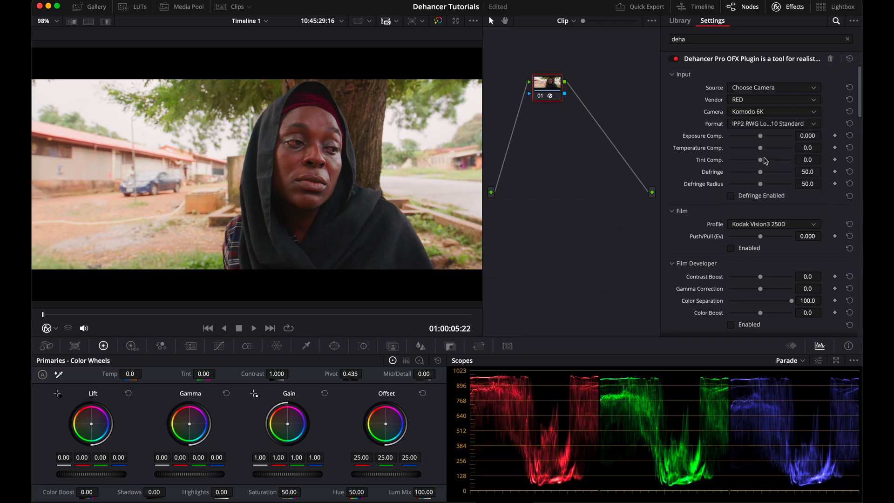
left_click(776, 125)
left_click(775, 125)
mouse_move(760, 150)
left_mouse_down()
mouse_move(738, 153)
mouse_move(772, 161)
mouse_move(763, 160)
left_mouse_up()
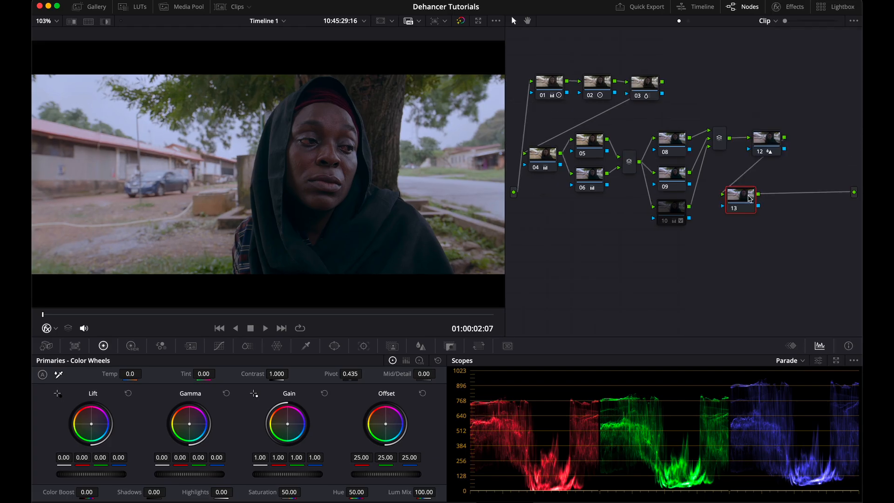
Step: Add a new node 13 on the other clip and apply Dehancer Pro 7.3.3 to it
left_click_drag(740, 196, 572, 242)
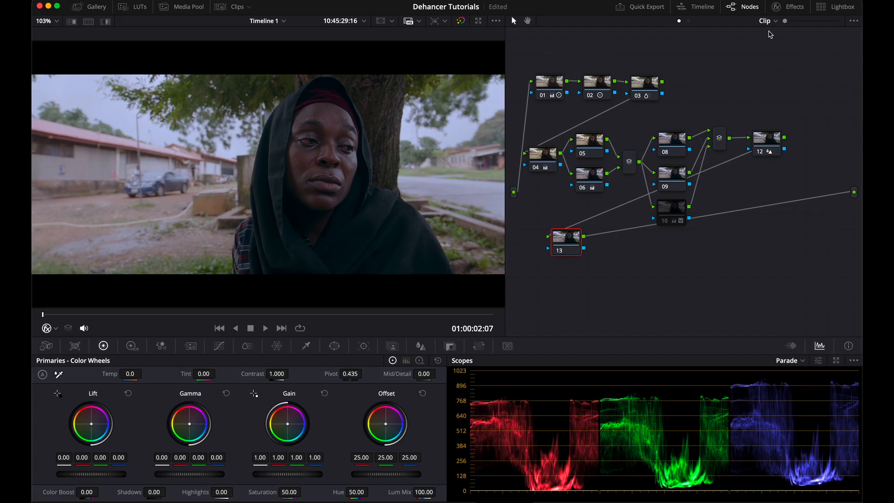
left_click(788, 7)
left_click_drag(754, 121, 507, 244)
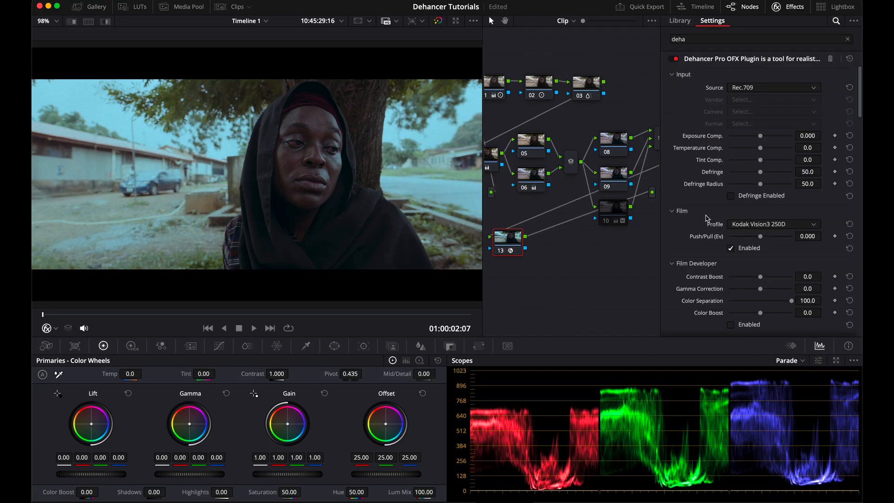
Step: Disable all Dehancer tools on node 13 from the Options section
scroll(718, 237, "down", 15)
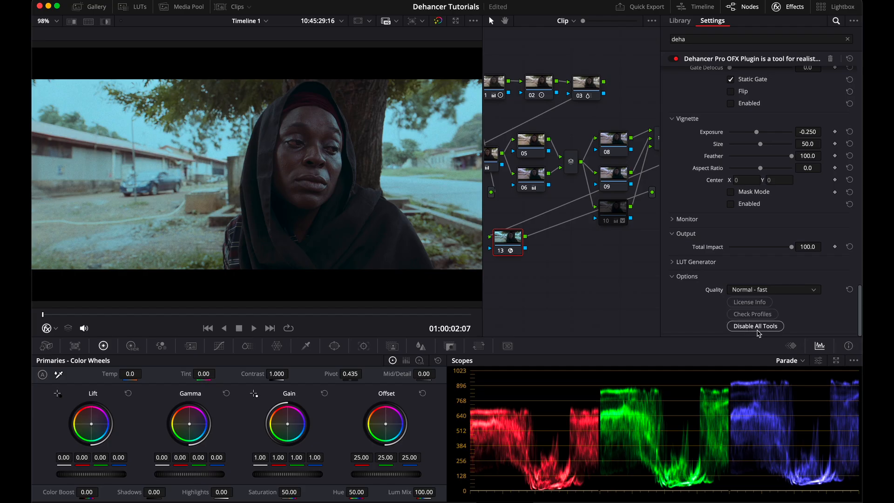
left_click(754, 327)
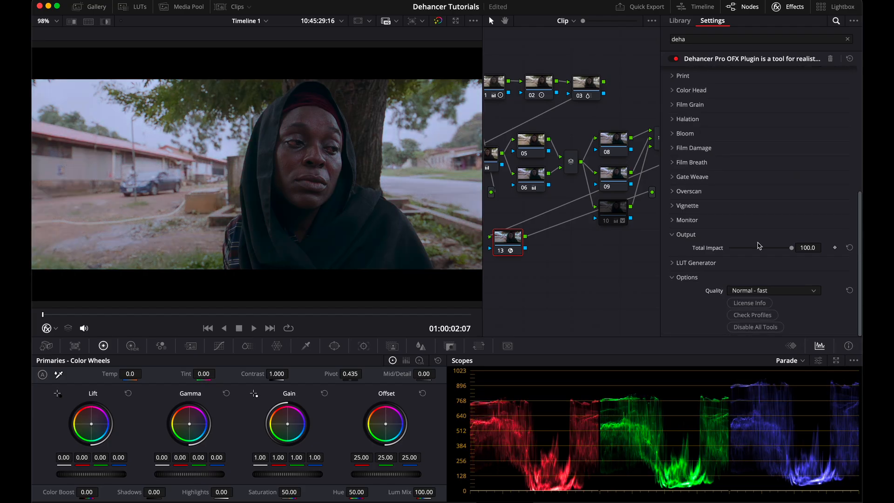
scroll(759, 245, "up", 15)
Step: Set node 13's Dehancer input source to DVR WG/Intermediate
left_click(801, 89)
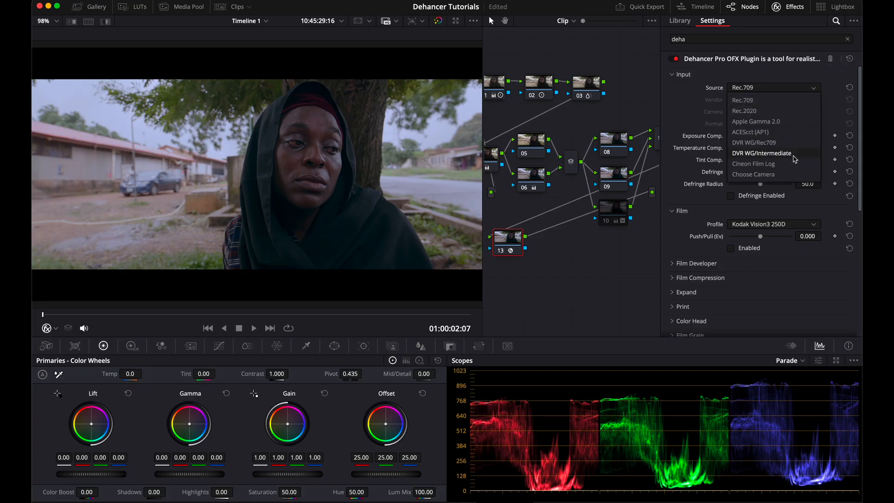
left_click(795, 159)
Step: Try raising and lowering Exposure Comp., then reset it to its default
left_click_drag(760, 136, 759, 145)
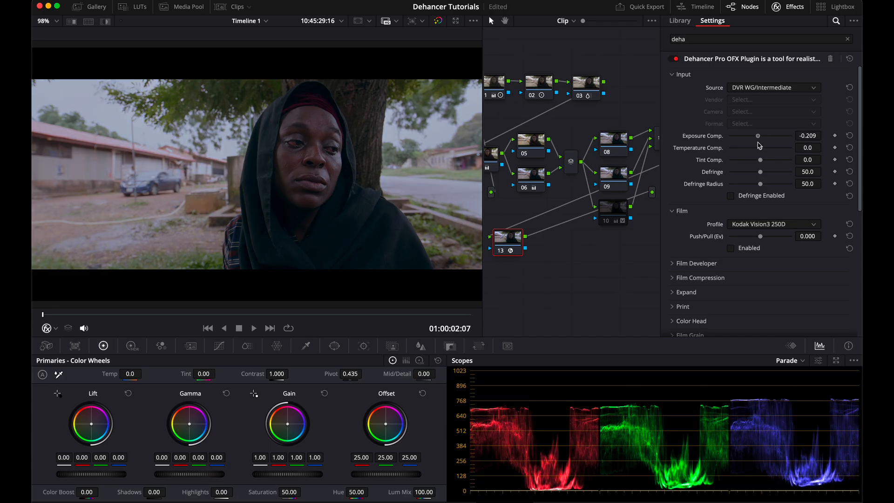
left_click_drag(758, 145, 777, 160)
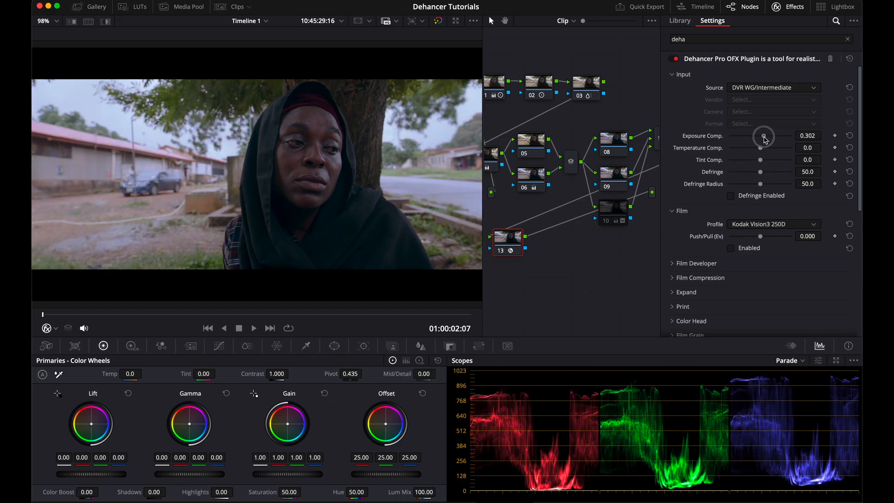
left_click_drag(762, 137, 757, 137)
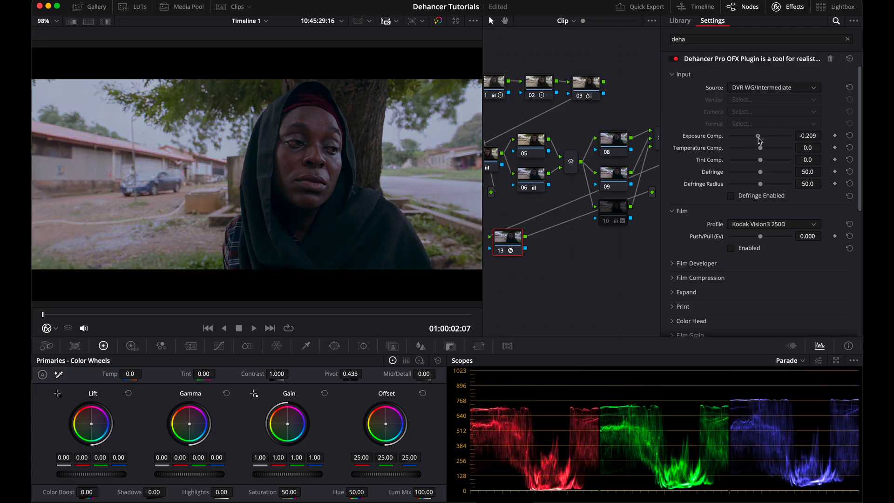
left_click(849, 136)
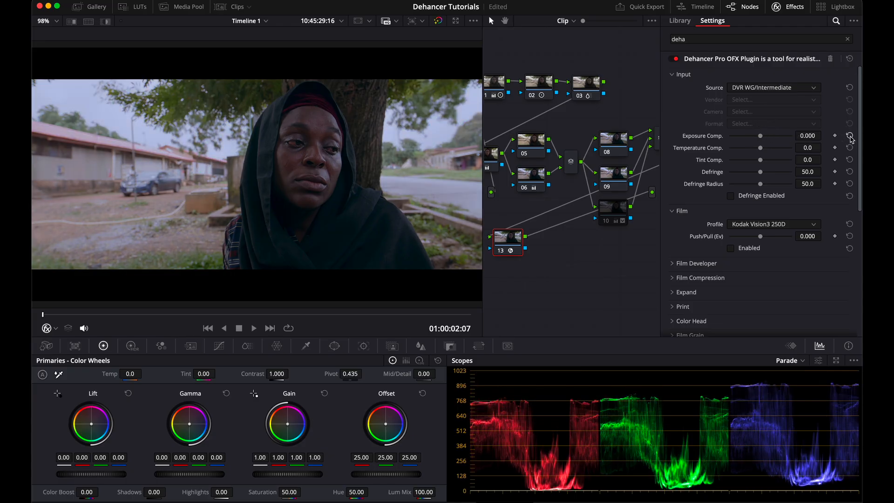
Step: Adjust the Total Impact slider in the Output section
scroll(741, 253, "down", 8)
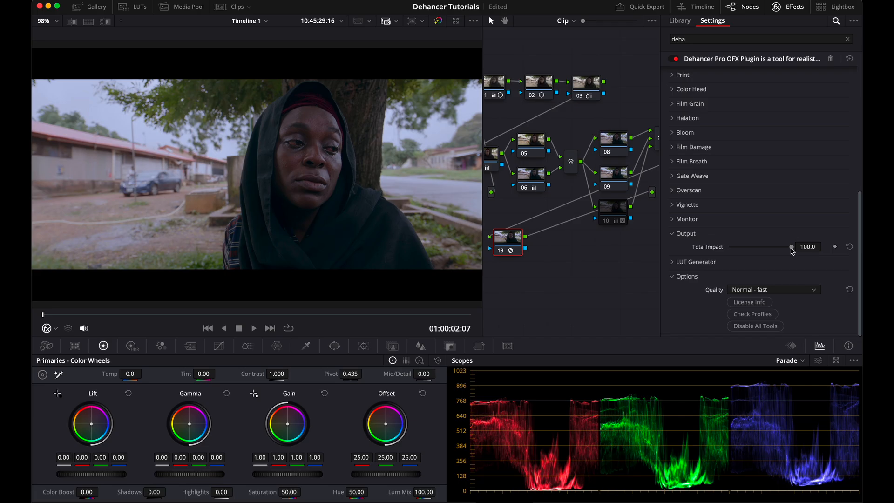
left_click_drag(792, 251, 772, 260)
left_click_drag(772, 259, 770, 260)
left_click(807, 247)
scroll(816, 217, "up", 5)
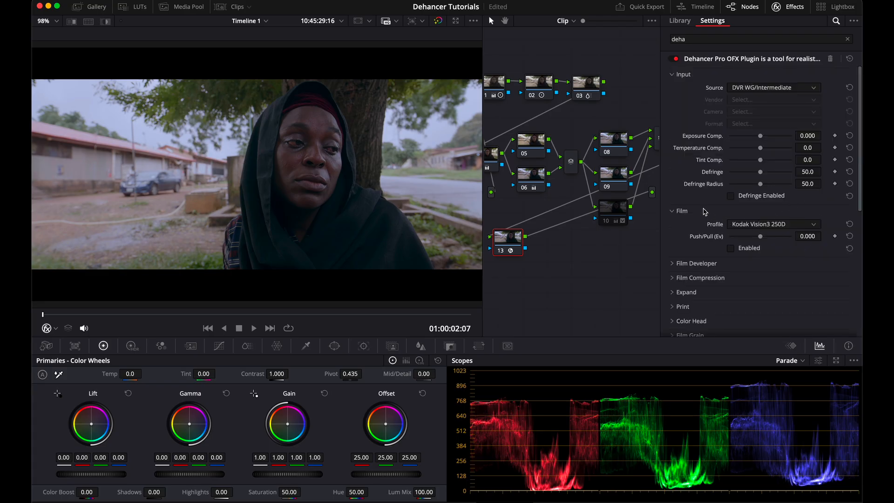
Step: Enable the Film section and preview the Adox Color Implosion 100 profile
left_click(730, 248)
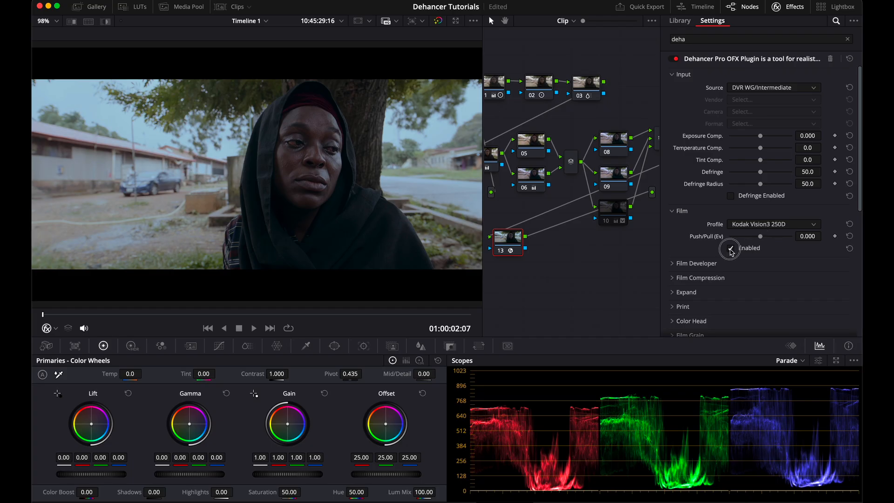
left_click(730, 249)
left_click(774, 224)
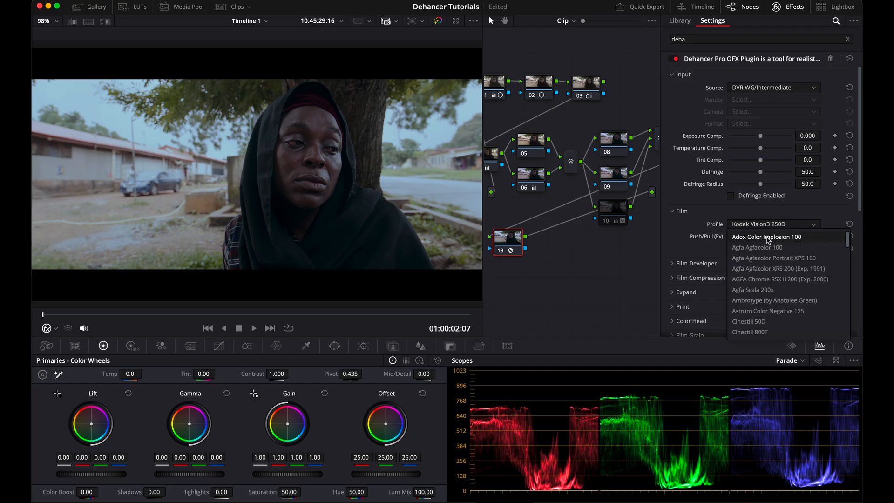
left_click(768, 237)
Step: Preview the Agfa Scala 200x, Cinestill 50D and Fujicolor C200 film profiles
left_click(767, 220)
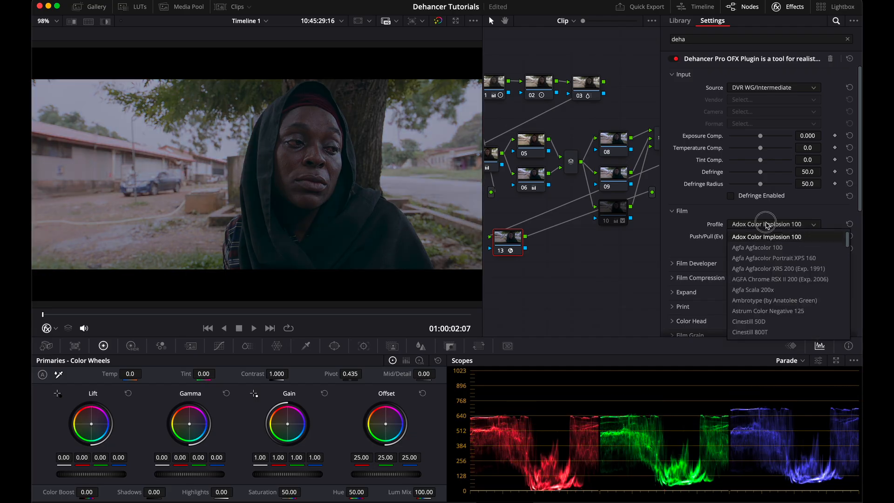
left_click(759, 289)
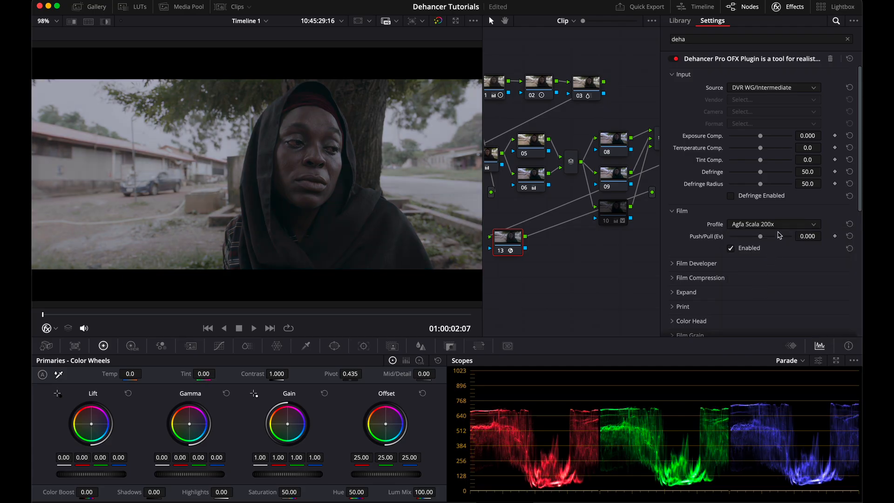
left_click(779, 225)
left_click(765, 322)
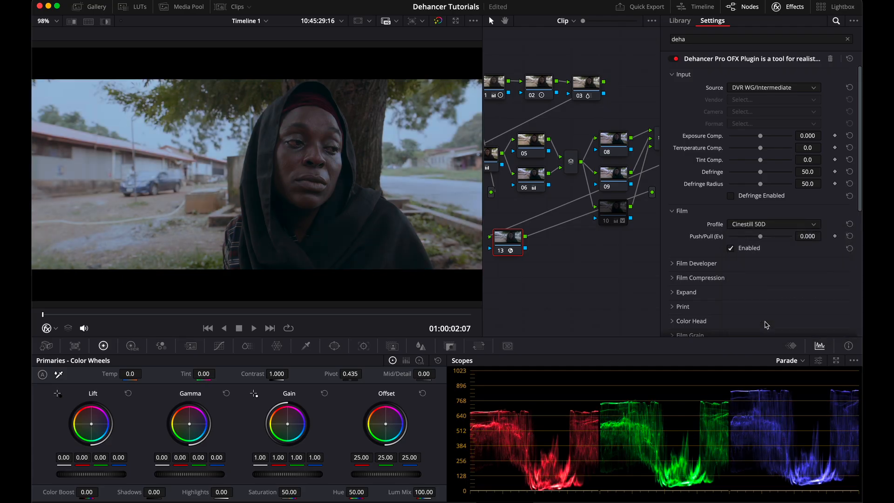
scroll(772, 335, "down", 2)
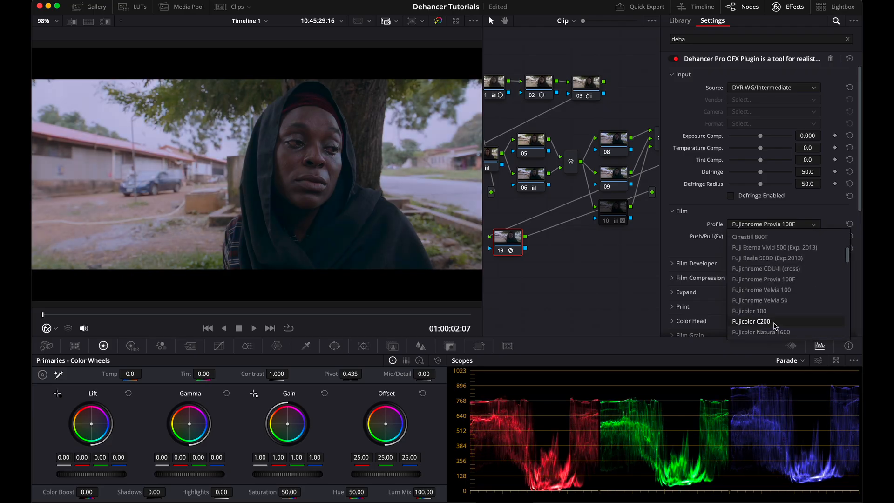
left_click(772, 321)
Step: Set the film profile to Fujicolor Pro 400H and Push/Pull to 2.000
left_click(779, 225)
scroll(768, 272, "down", 2)
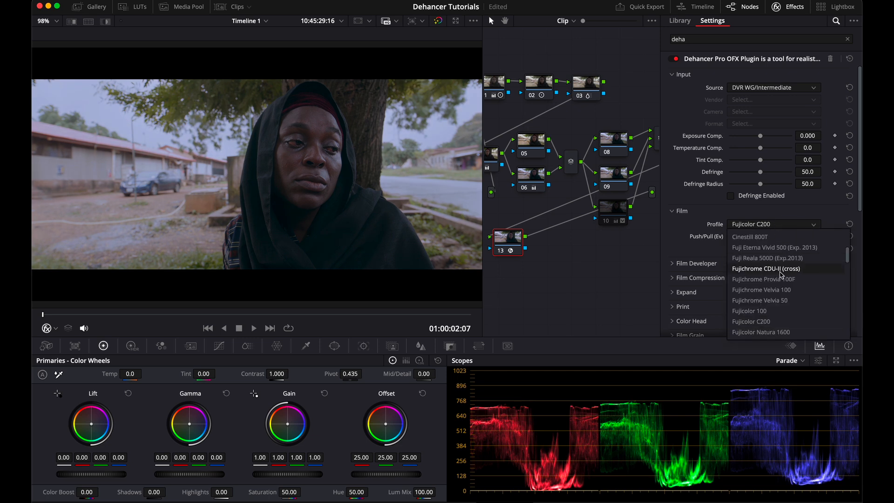
left_click(770, 303)
left_click_drag(740, 242, 796, 234)
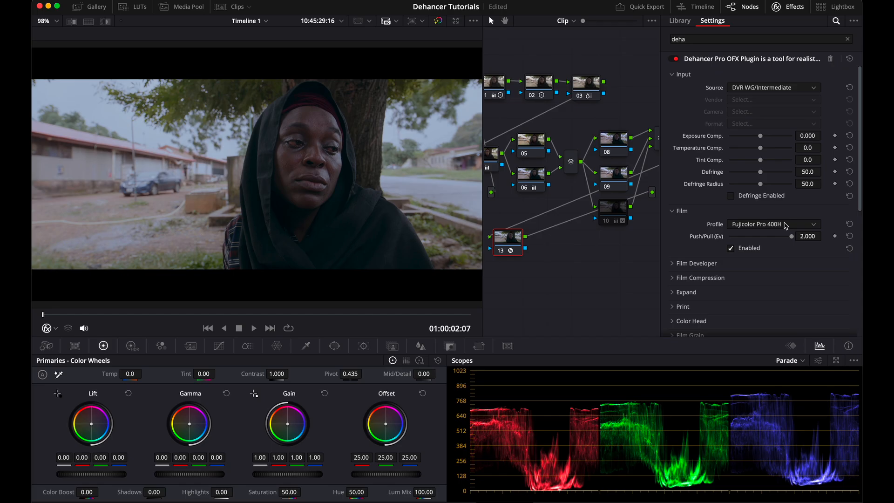
Step: Enable Film Developer and set Contrast Boost to 8.5, Gamma Correction to -5.8 and Color Boost to 11.6
left_click(716, 264)
scroll(694, 211, "down", 3)
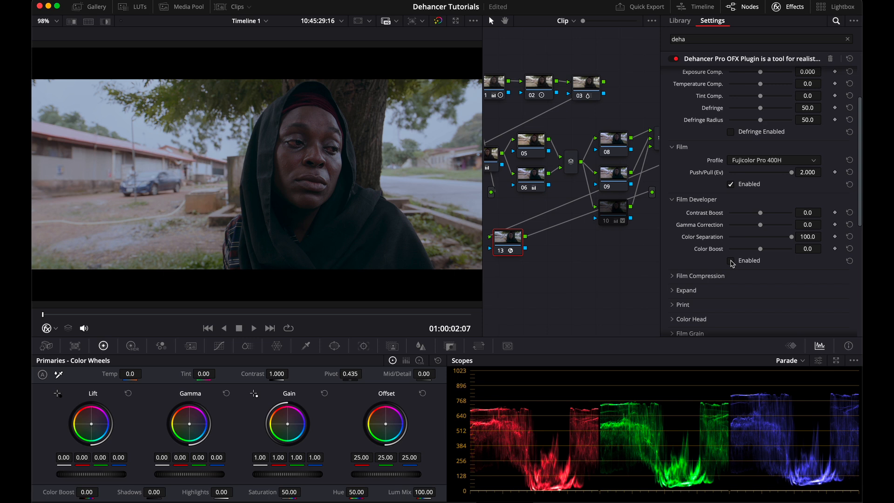
left_click(731, 261)
mouse_move(760, 214)
left_mouse_down()
mouse_move(741, 224)
mouse_move(764, 223)
left_mouse_up()
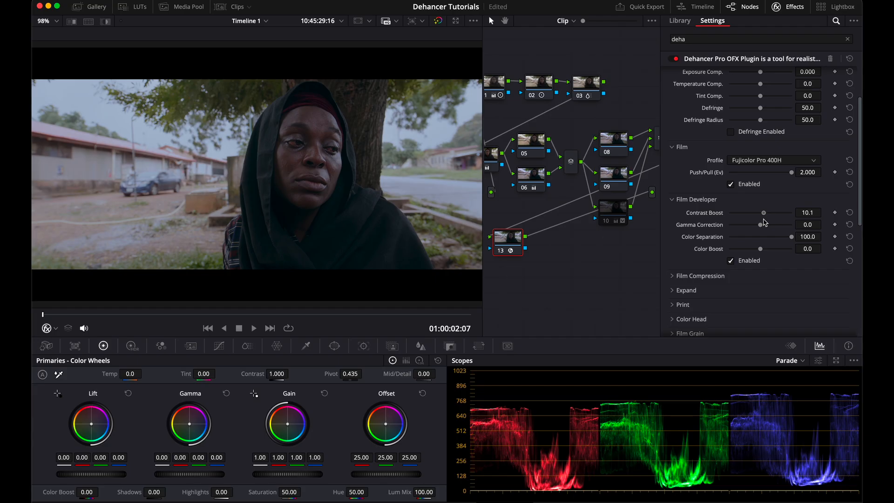
mouse_move(763, 219)
left_mouse_down()
mouse_move(795, 221)
mouse_move(715, 234)
mouse_move(764, 214)
left_mouse_up()
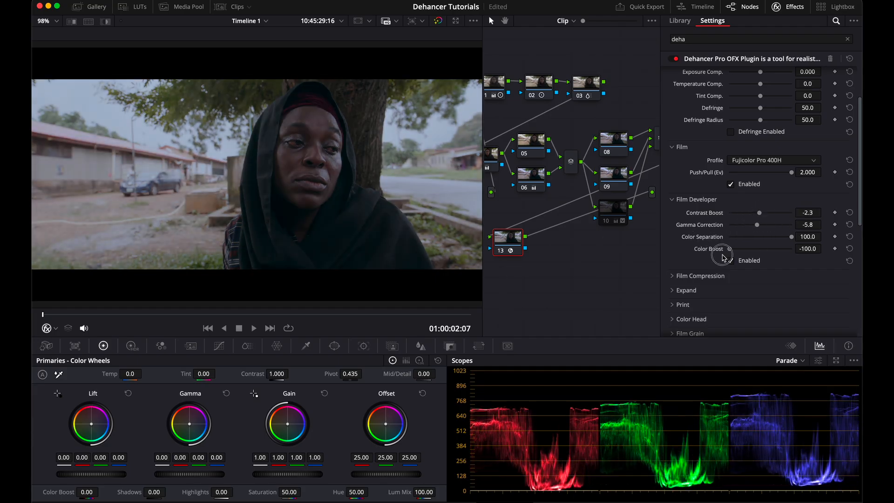
left_click_drag(716, 256, 765, 254)
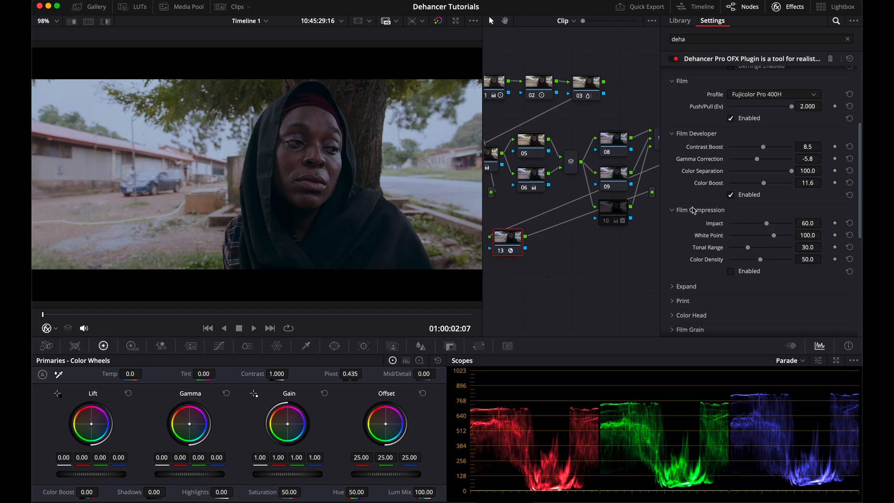
Step: Enable the Film Compression section
left_click(730, 272)
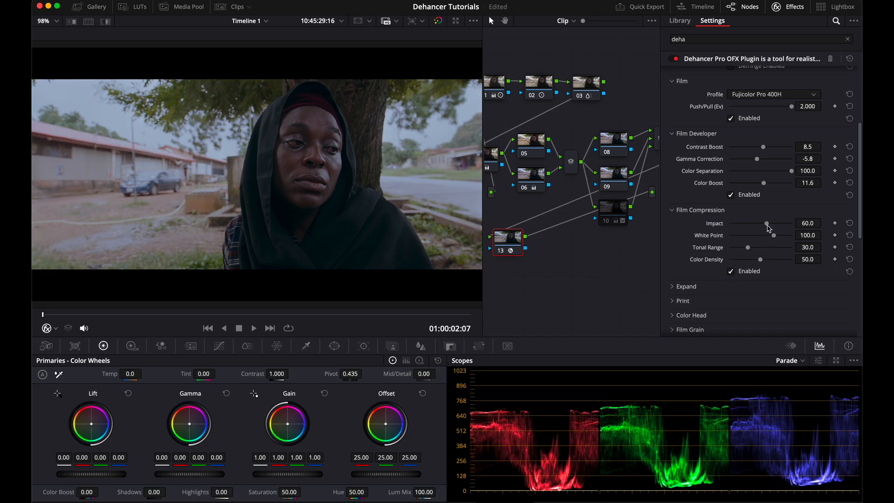
Step: Set Film Compression Impact to 100, White Point to 120, Tonal Range to 100 and Color Density to 0
left_click_drag(767, 227, 797, 229)
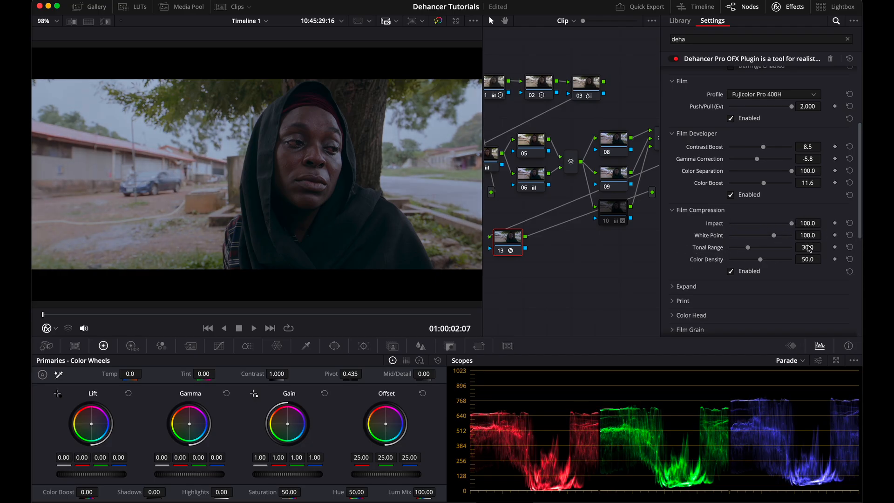
left_click_drag(775, 237, 840, 247)
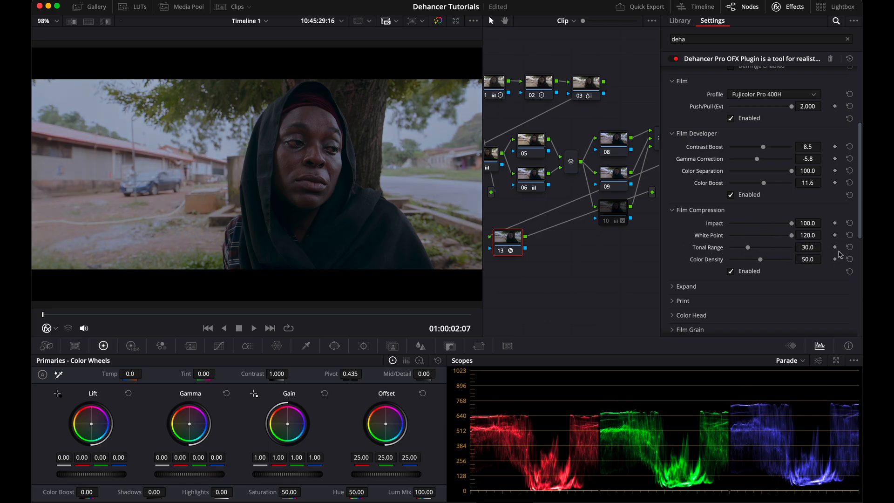
left_click_drag(747, 247, 818, 265)
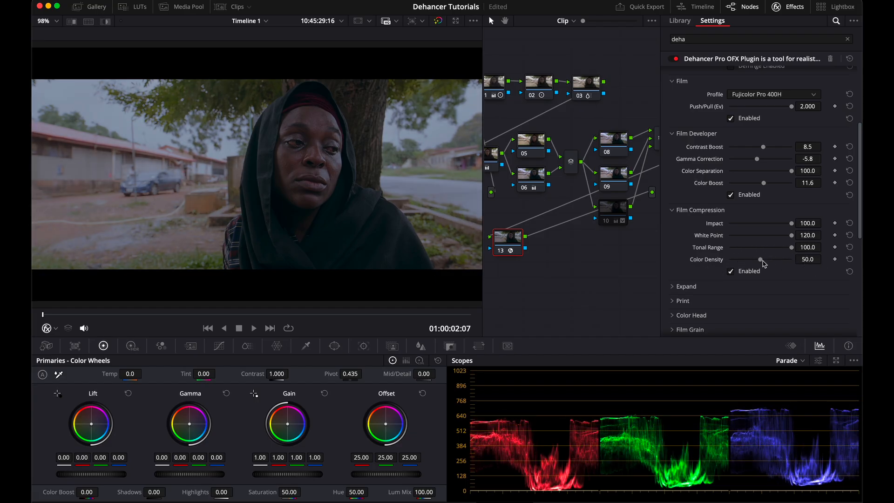
left_click_drag(761, 260, 794, 261)
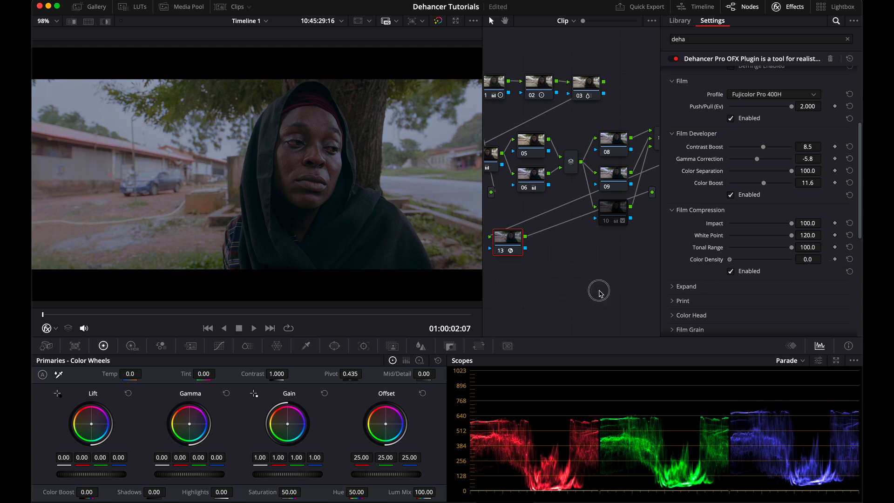
Step: Toggle the Film Compression section off and on repeatedly to compare its effect on the image
left_click_drag(861, 276, 495, 280)
left_click(731, 271)
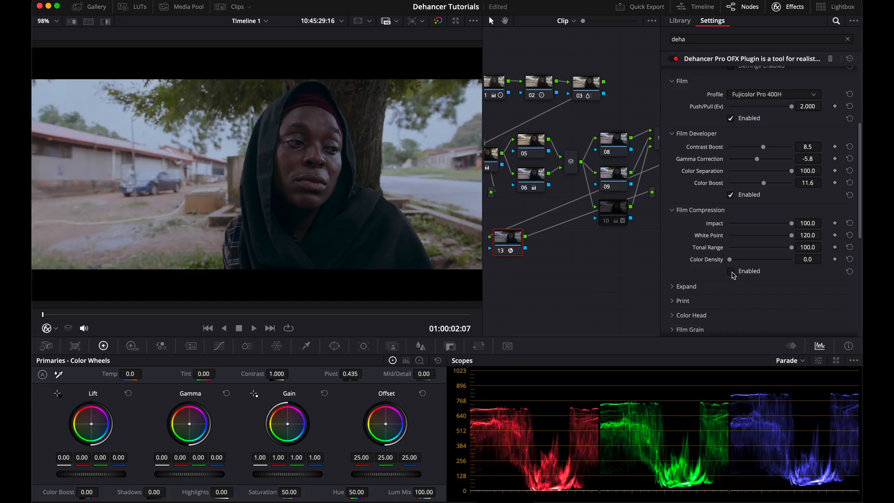
left_click(733, 276)
left_click(733, 276)
left_click(733, 275)
left_click(733, 275)
left_click(733, 275)
left_click(733, 275)
left_click(733, 275)
left_click(733, 275)
Step: Open and enable the Expand section, setting Black Point to 5.19 and White Point to 116.5
scroll(708, 260, "down", 2)
left_click(687, 235)
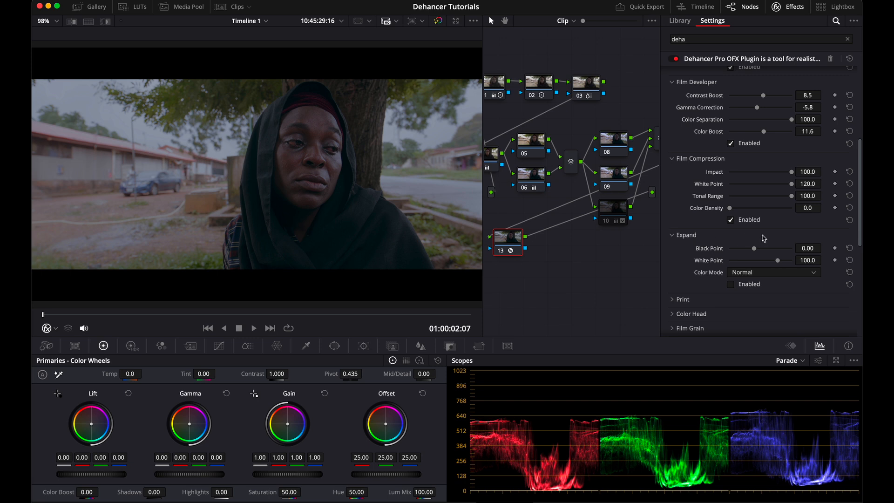
left_click(739, 283)
left_click_drag(754, 248, 774, 265)
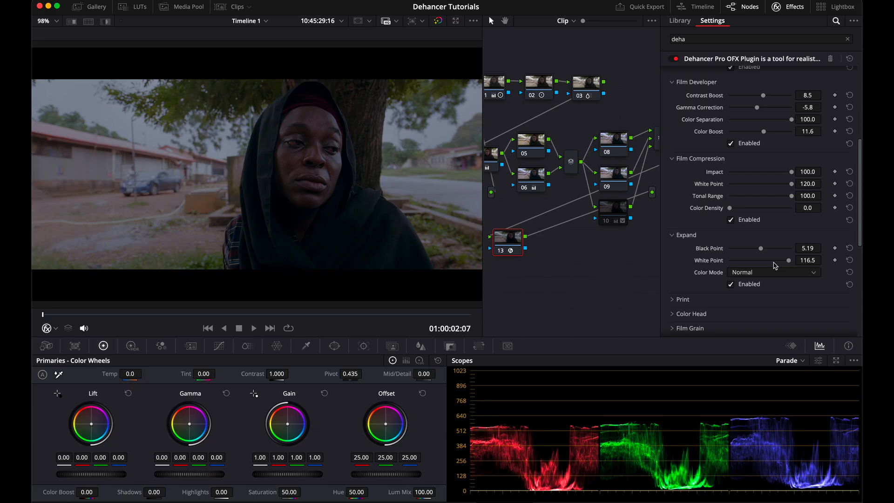
Step: Open and enable the Print section, choose the Cineon Film Log profile, and fine-tune its sliders
scroll(774, 266, "down", 3)
left_click(684, 219)
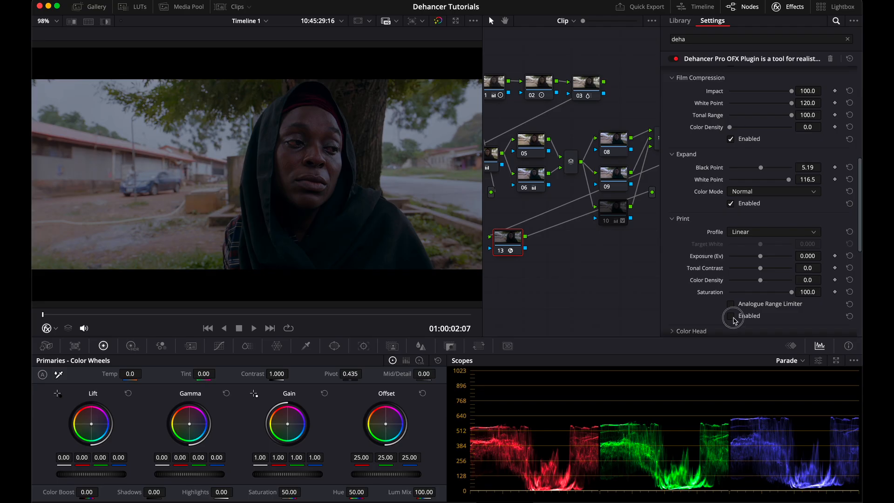
left_click(731, 319)
left_click(783, 234)
left_click(773, 286)
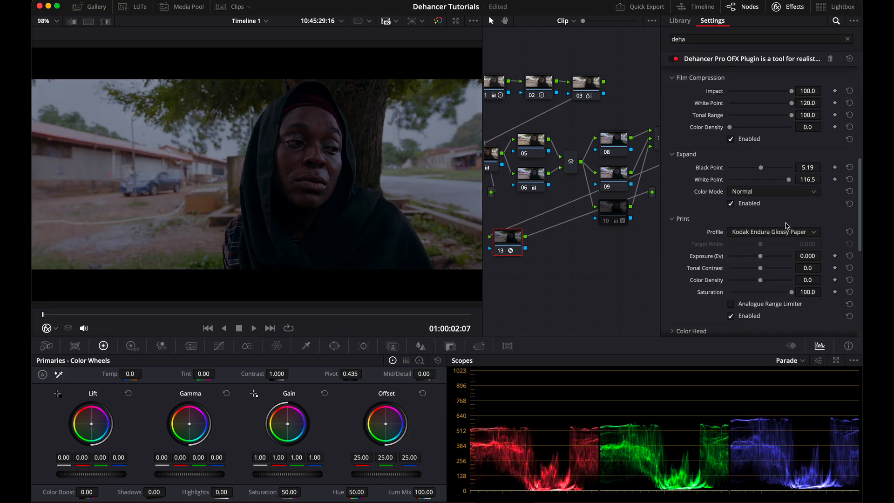
left_click(786, 232)
left_click(773, 255)
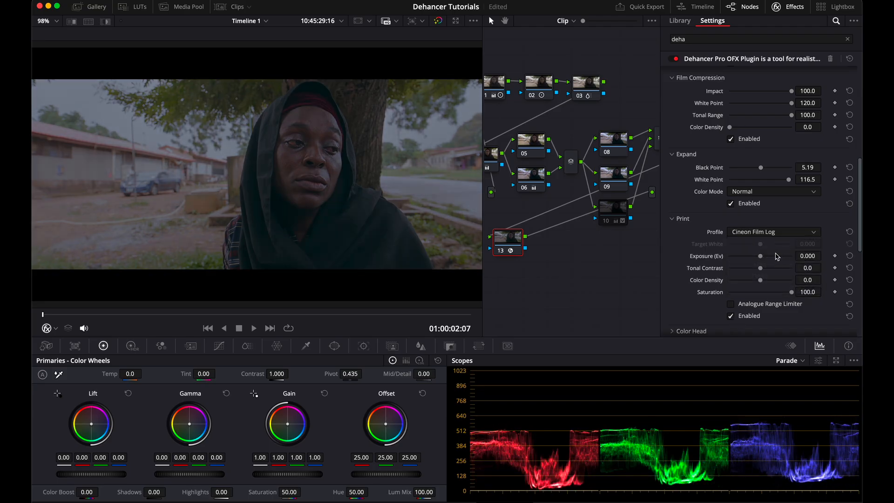
mouse_move(758, 259)
left_mouse_down()
mouse_move(754, 272)
mouse_move(776, 269)
mouse_move(762, 268)
left_mouse_up()
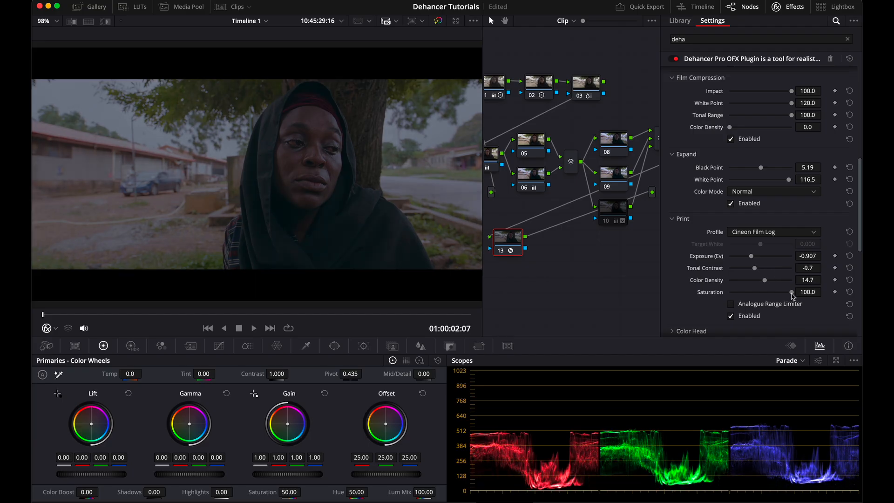
left_click_drag(791, 293, 773, 300)
Step: Enable the Color Head section and try a Magenta-Green shift of 27.5 before resetting it
left_click(738, 227)
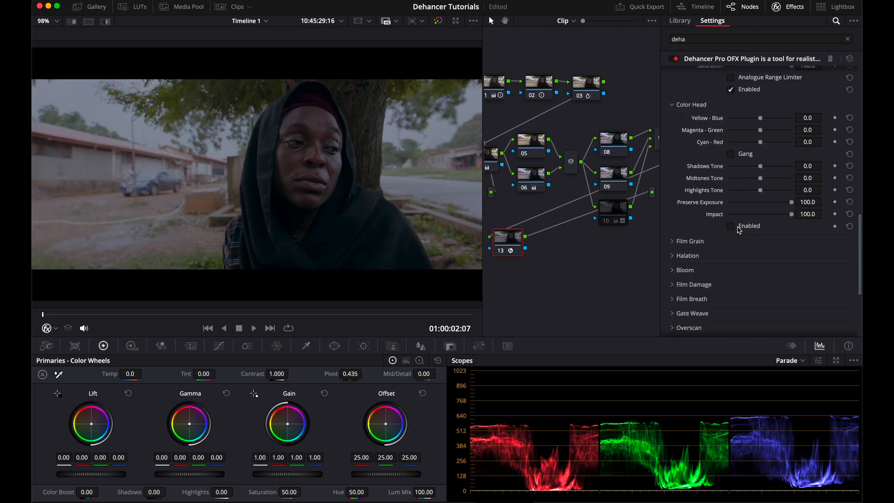
left_click(738, 228)
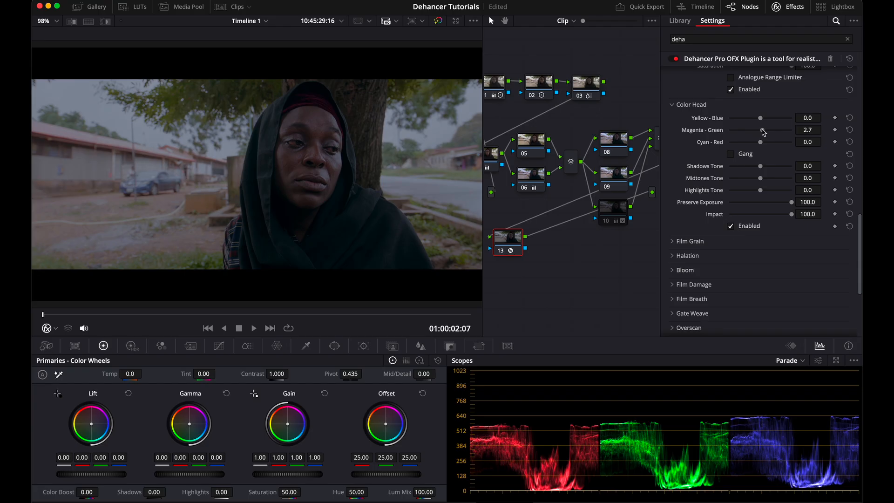
left_click_drag(760, 130, 778, 149)
left_click(849, 142)
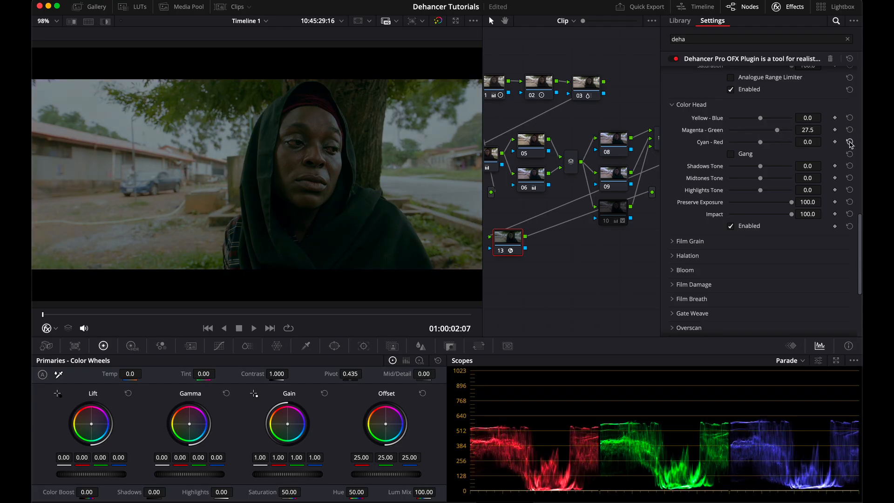
left_click(849, 129)
Step: Set Color Head Shadows Tone to 14.7, Midtones Tone to 48.8 and Highlights Tone to 100
left_click(731, 153)
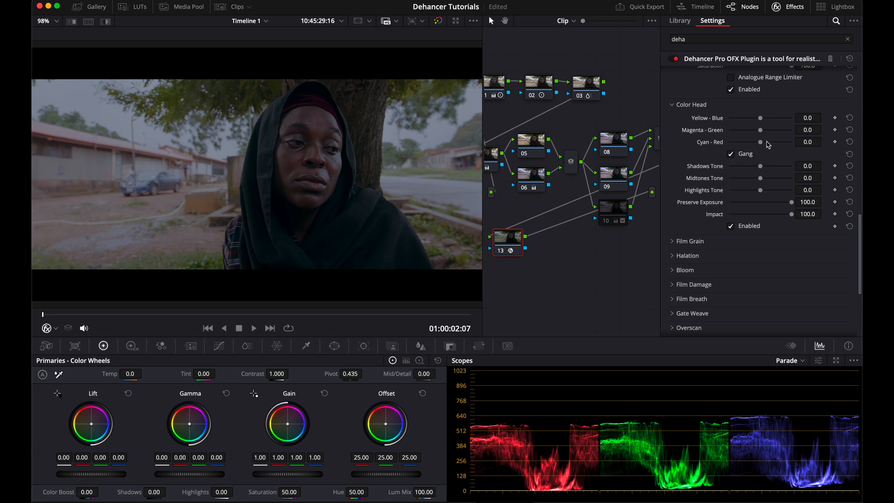
mouse_move(760, 142)
left_mouse_down()
mouse_move(744, 146)
mouse_move(789, 146)
mouse_move(750, 153)
left_mouse_up()
left_click_drag(761, 179, 857, 195)
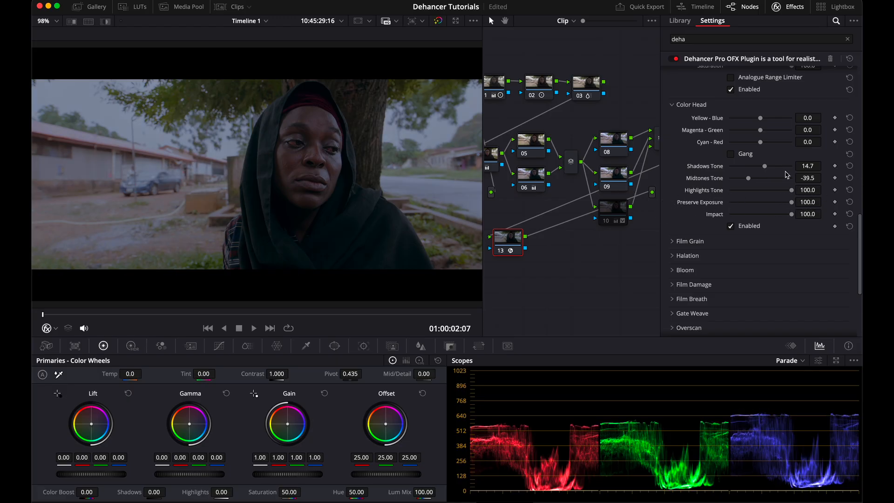
left_click_drag(748, 179, 776, 188)
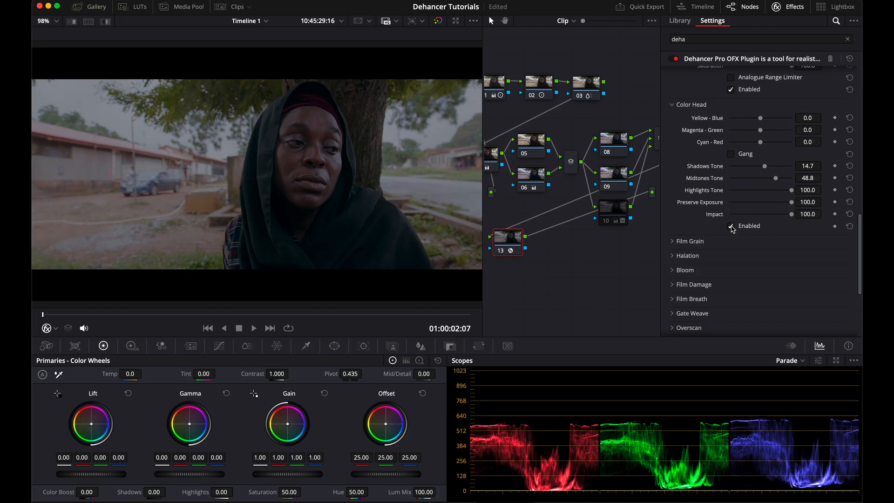
Step: Toggle the whole Dehancer Pro effect off and on to compare before and after
left_click(672, 59)
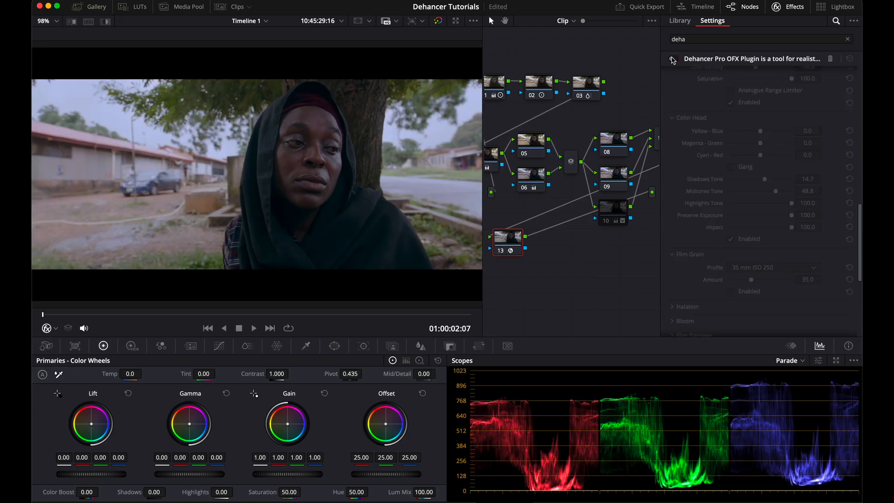
left_click(672, 59)
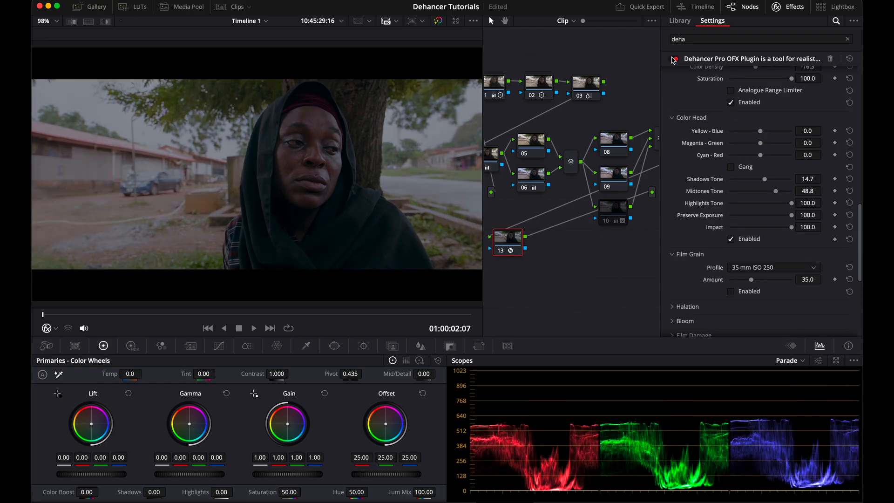
left_click(672, 59)
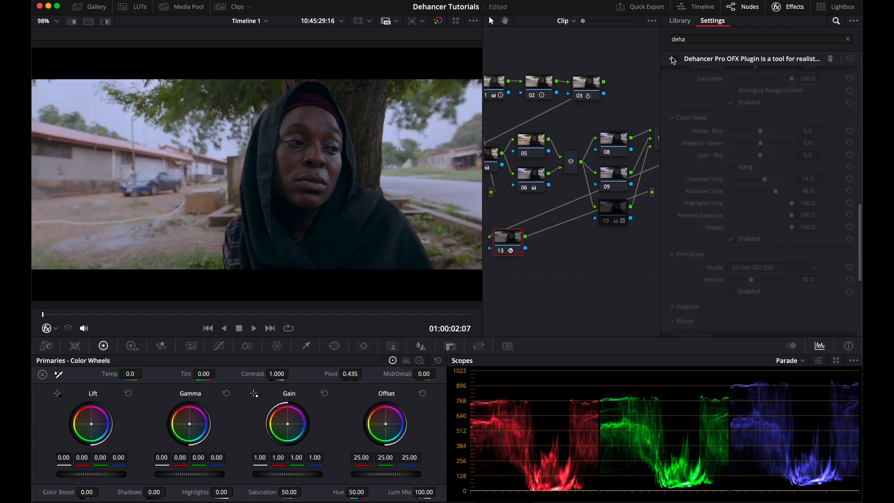
left_click(672, 59)
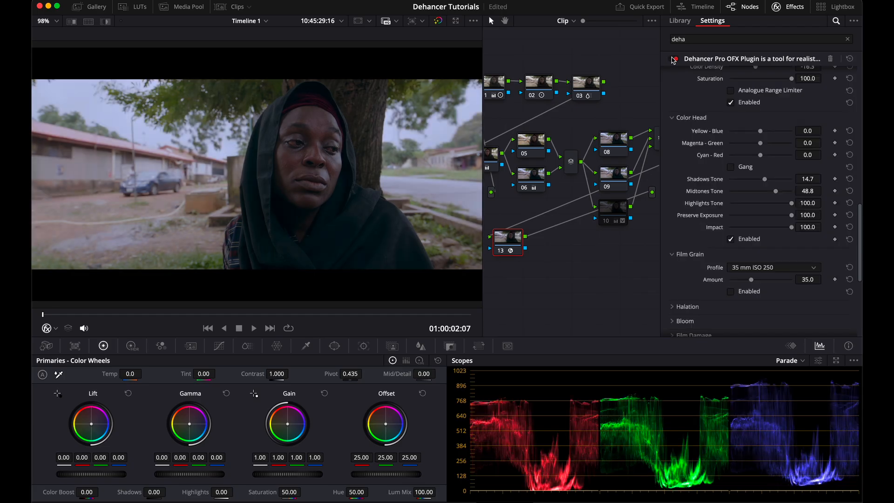
left_click(672, 59)
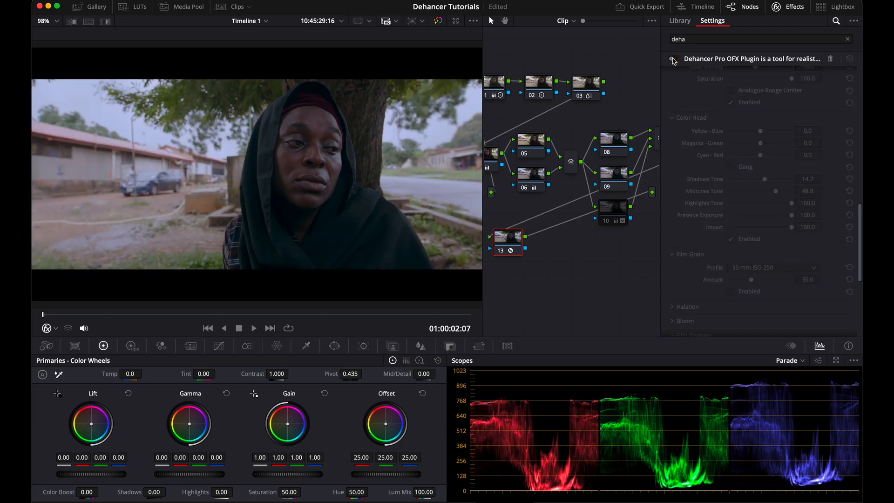
left_click(672, 59)
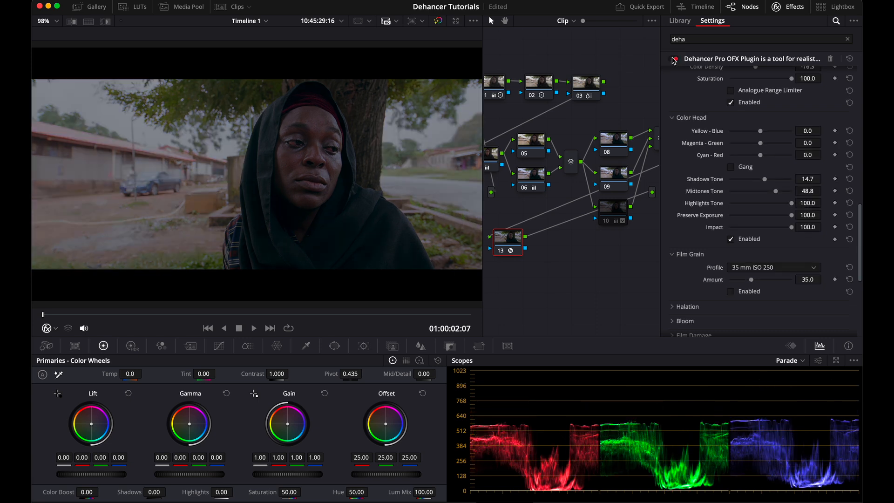
left_click(672, 59)
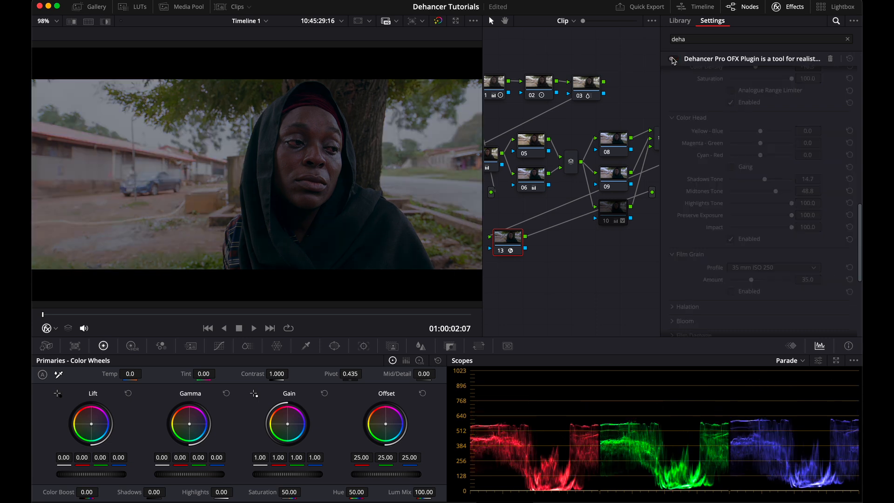
left_click(673, 59)
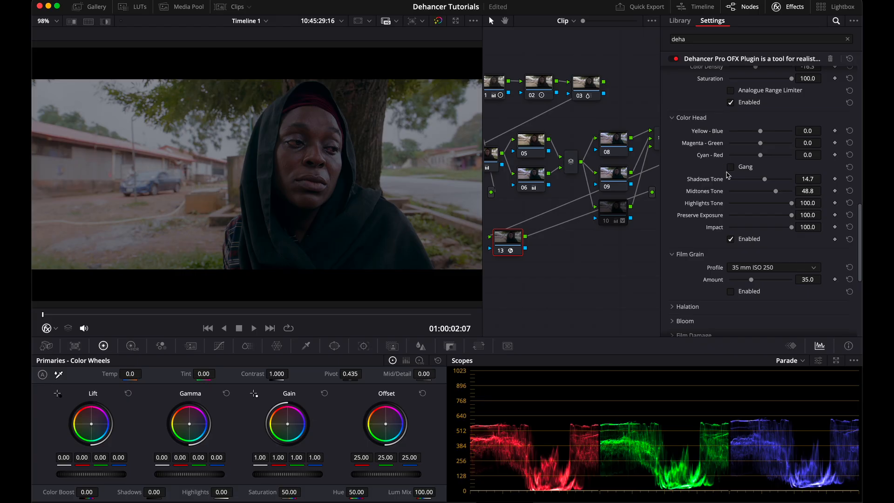
Step: Enable Film Grain and preview 16 mm ISO 250 and 65 mm ISO 500, keeping the 35 mm ISO 250 profile
scroll(737, 205, "down", 3)
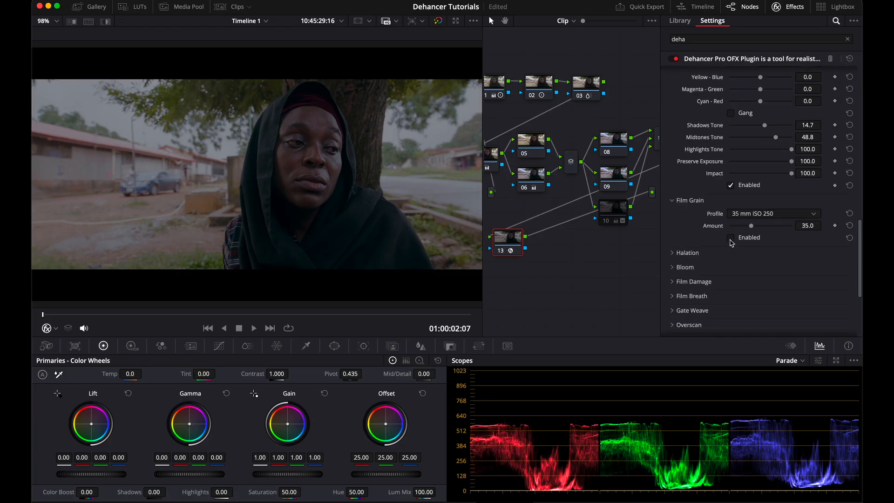
left_click(754, 213)
scroll(786, 279, "down", 3)
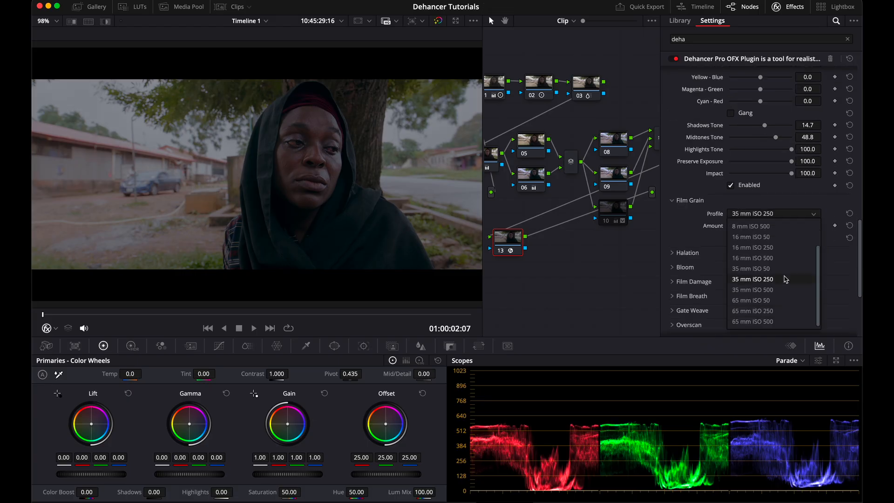
left_click(769, 247)
left_click(761, 213)
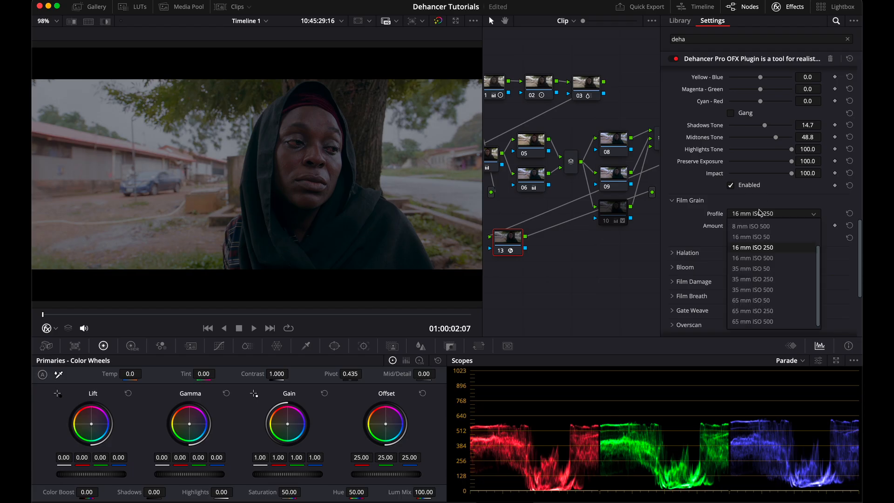
left_click(758, 321)
left_click(763, 215)
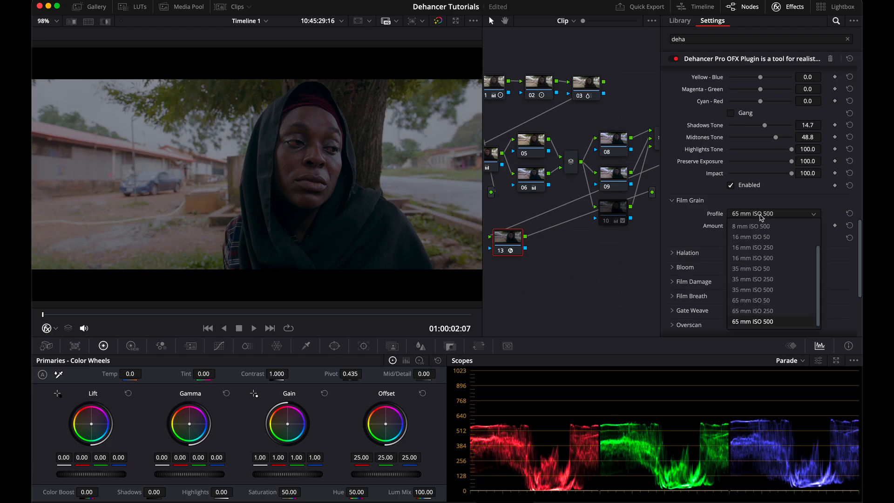
left_click(777, 280)
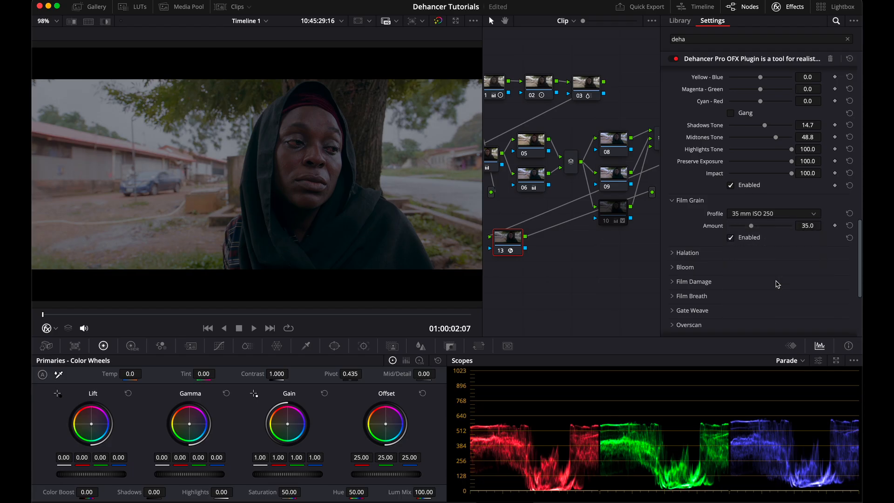
Step: Set the Film Grain Amount to 26.4
left_click_drag(750, 226, 843, 261)
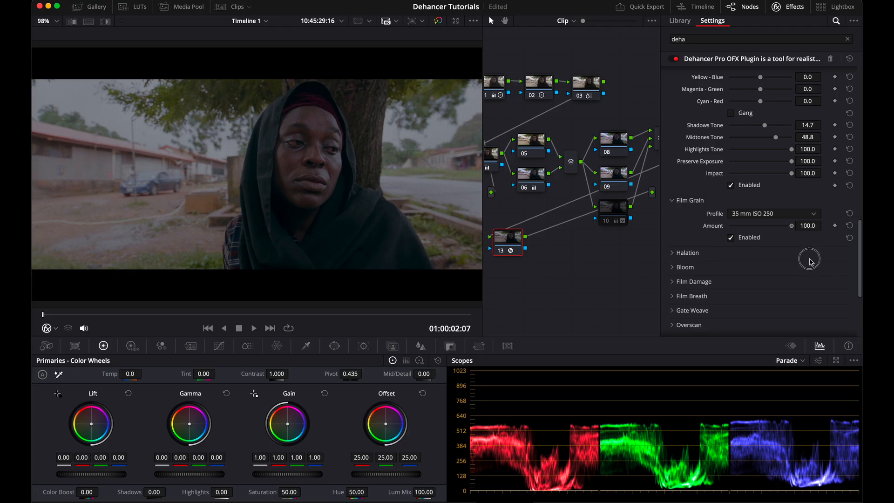
left_click_drag(804, 258, 760, 244)
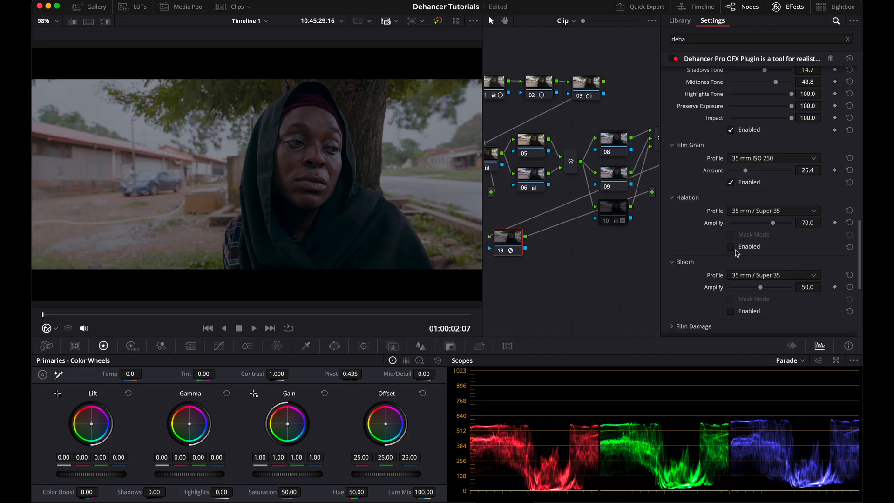
Step: Enable the Bloom section and set its Amplify to 100
left_click(731, 311)
left_click_drag(761, 287, 764, 288)
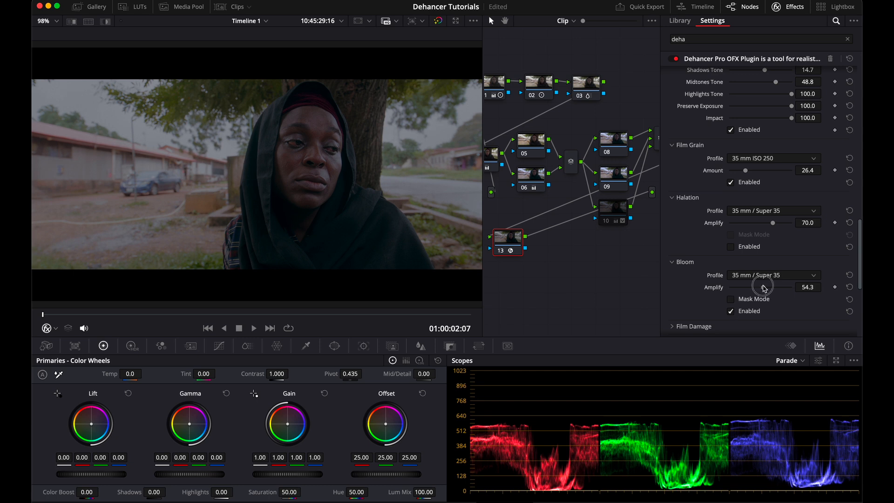
left_click(850, 287)
left_click_drag(690, 310, 760, 316)
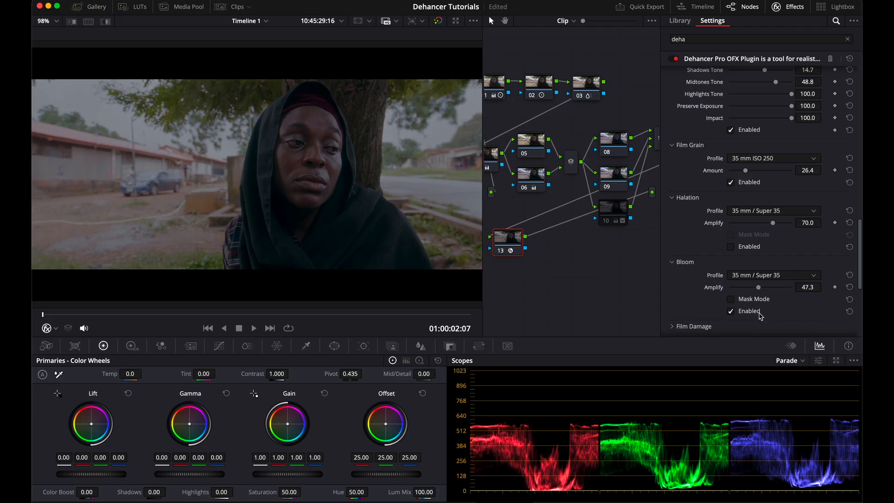
double_click(761, 288)
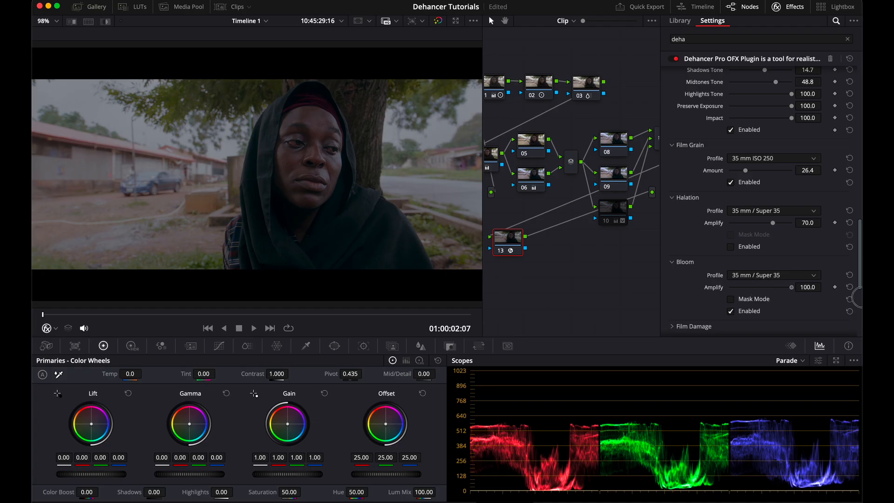
Step: Toggle Bloom off and on repeatedly to compare its effect
left_click(730, 311)
left_click(730, 312)
left_click(730, 311)
left_click(731, 312)
left_click(730, 311)
left_click(730, 311)
left_click(730, 311)
Step: Enable the Overscan section and set its Gate Type to Ultra Panavision 65mm 2.76:1
scroll(732, 266, "down", 6)
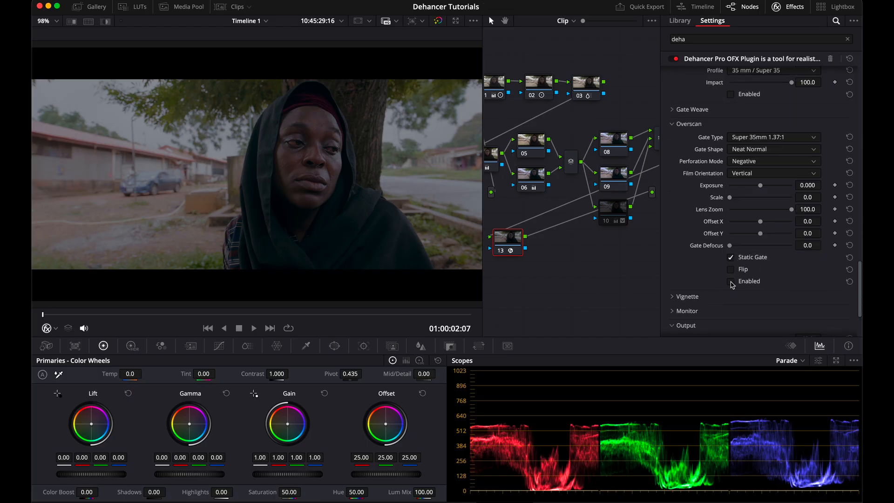
left_click(730, 281)
left_click(772, 136)
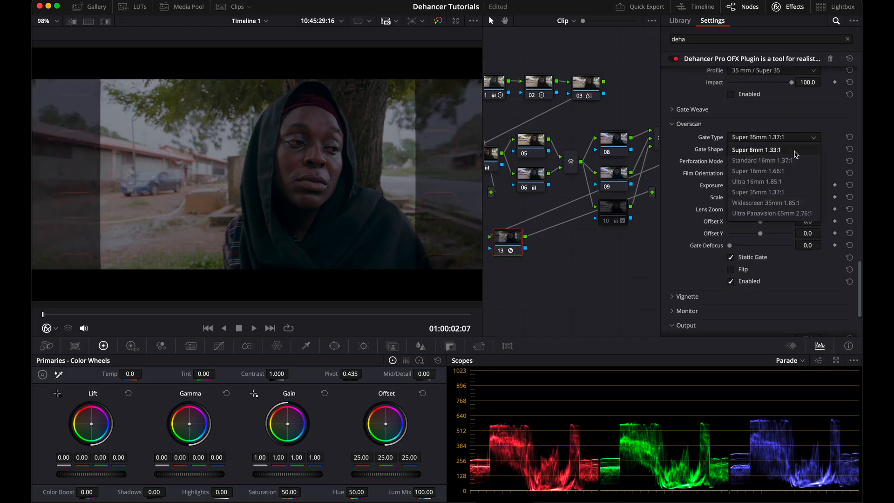
left_click(791, 213)
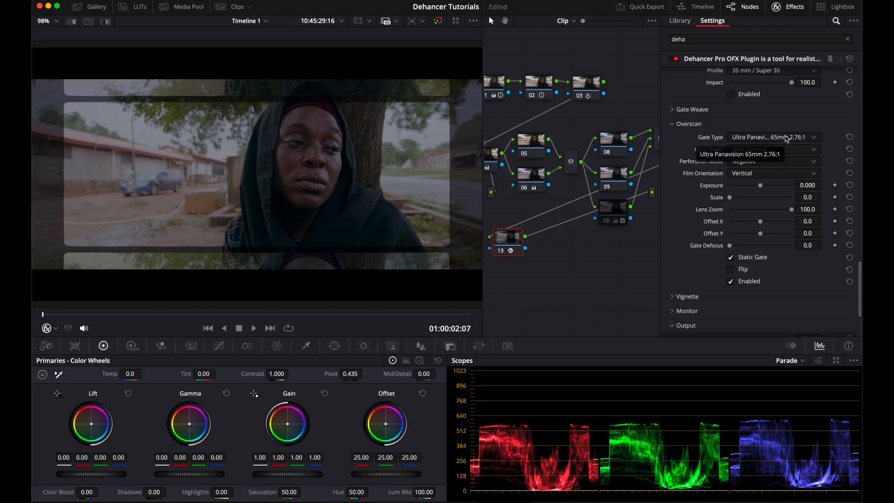
Step: Set the Overscan Gate Shape to Neat Sharp
left_click(786, 149)
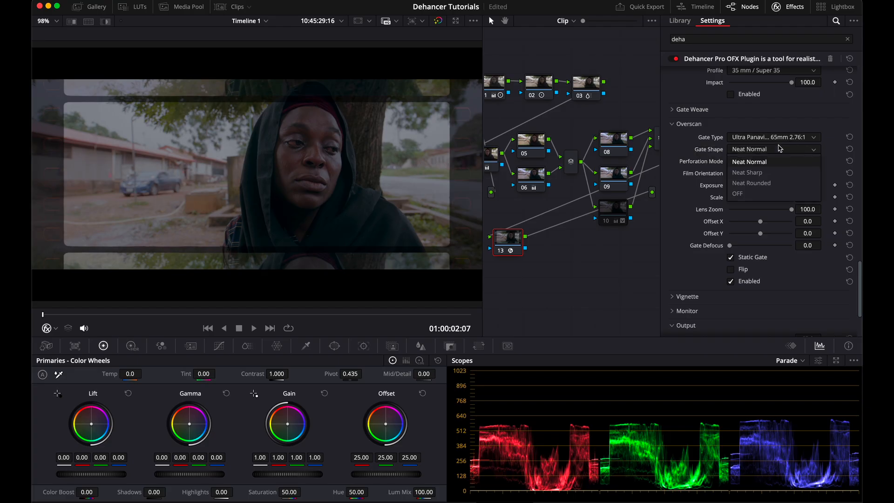
left_click(771, 123)
left_click(767, 149)
left_click(756, 173)
Step: Preview Horizontal film orientation, keeping Vertical, and set the Perforation Mode to Positive
left_click(753, 173)
left_click(753, 201)
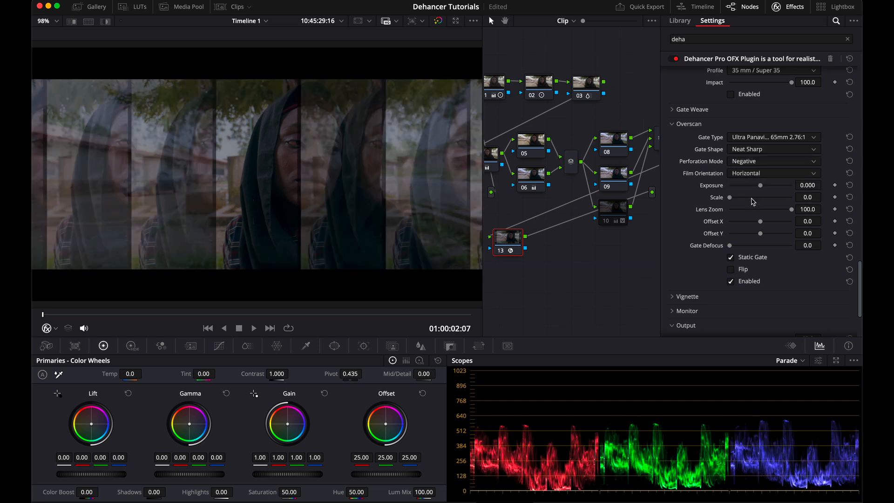
left_click(756, 173)
left_click(759, 185)
left_click(754, 162)
left_click(753, 186)
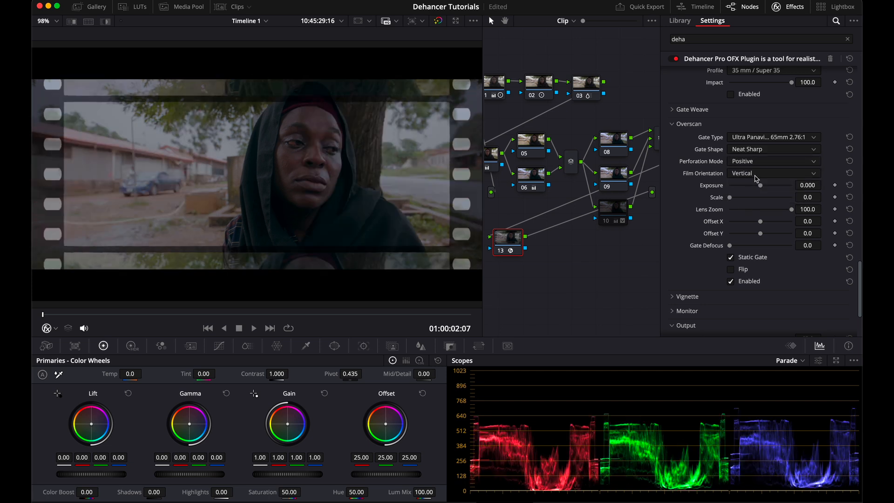
Step: Set the Overscan Exposure to -0.822 and turn off Static Gate
left_click_drag(760, 185, 760, 221)
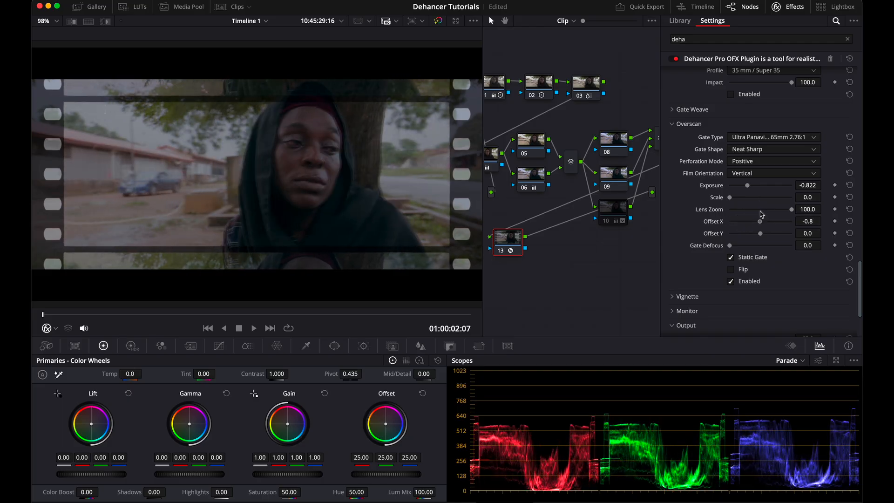
left_click(731, 260)
Step: Set the Gate Defocus to 56.6 and enable Flip
left_click_drag(745, 252, 766, 254)
left_click(731, 269)
left_click(731, 269)
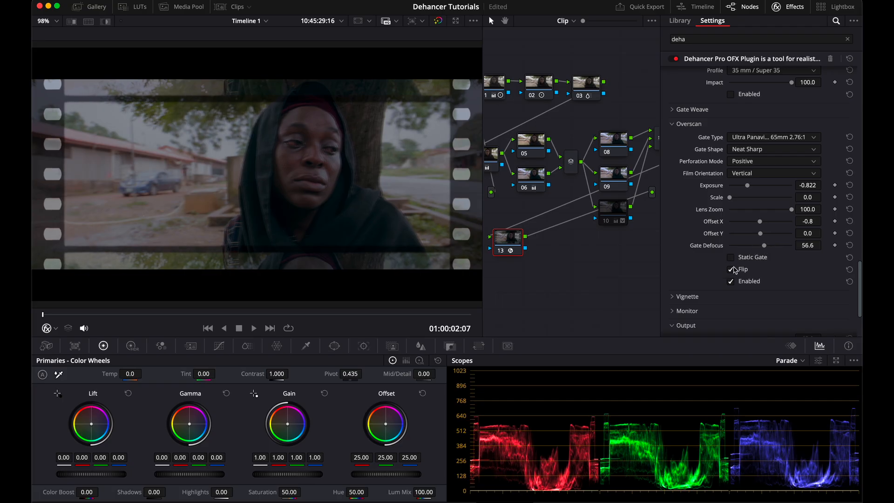
Step: Play the clip to preview the overscan gate and return to its start
key("space")
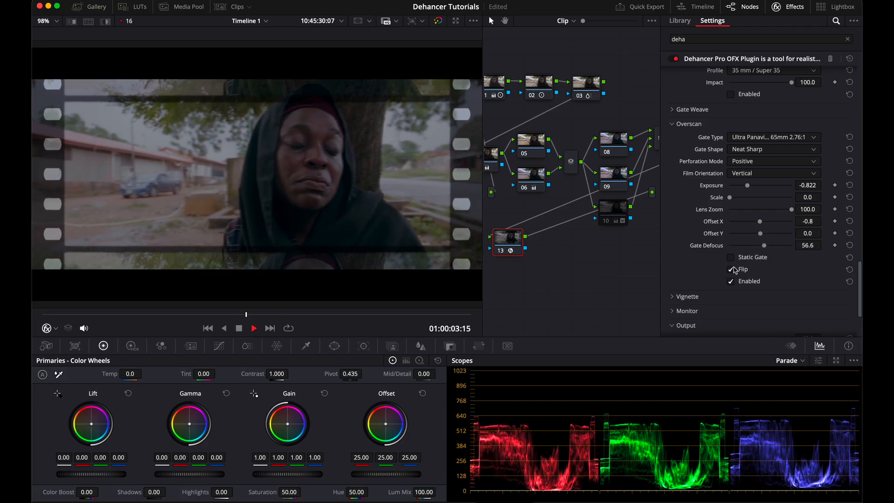
key("space")
left_click_drag(411, 316, 38, 316)
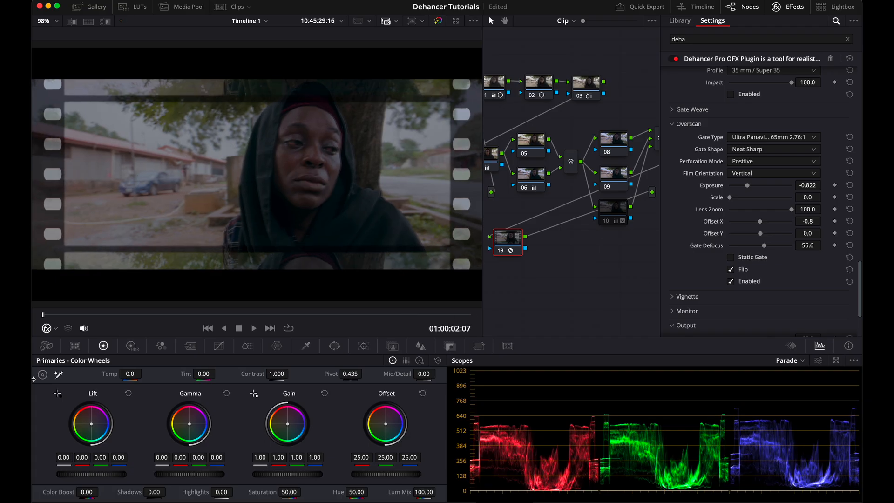
Step: Set the Overscan Scale to 100 and play the clip to preview it
left_click_drag(729, 197, 811, 211)
key("space")
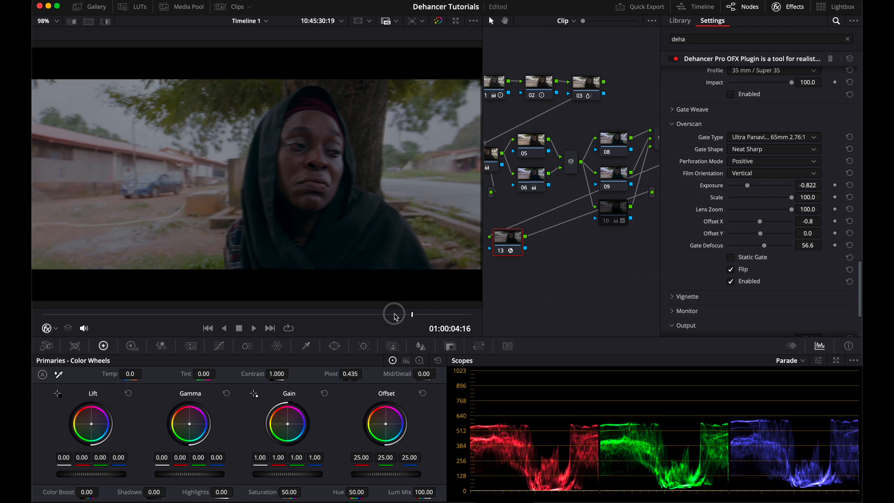
left_click_drag(411, 314, 42, 314)
Step: Toggle Overscan on and off to compare, leave it disabled, reset Offset X and return Scale to 0
left_click(731, 282)
left_click(730, 281)
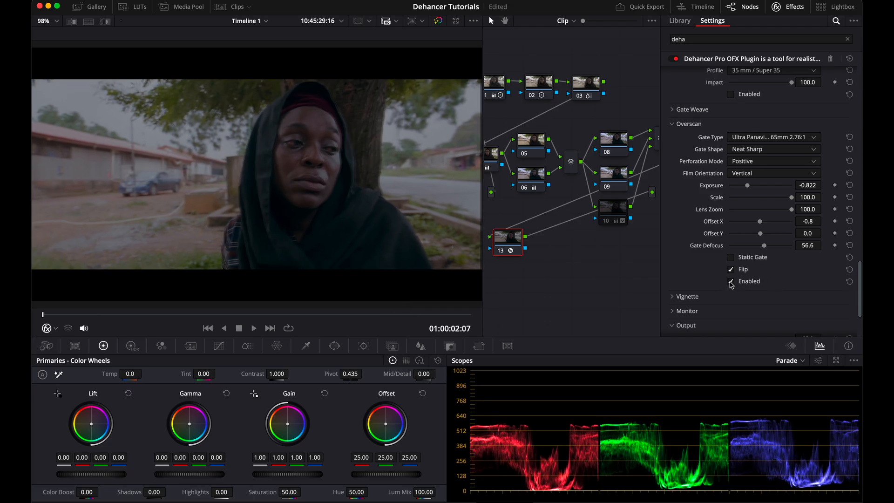
left_click(730, 281)
left_click(731, 282)
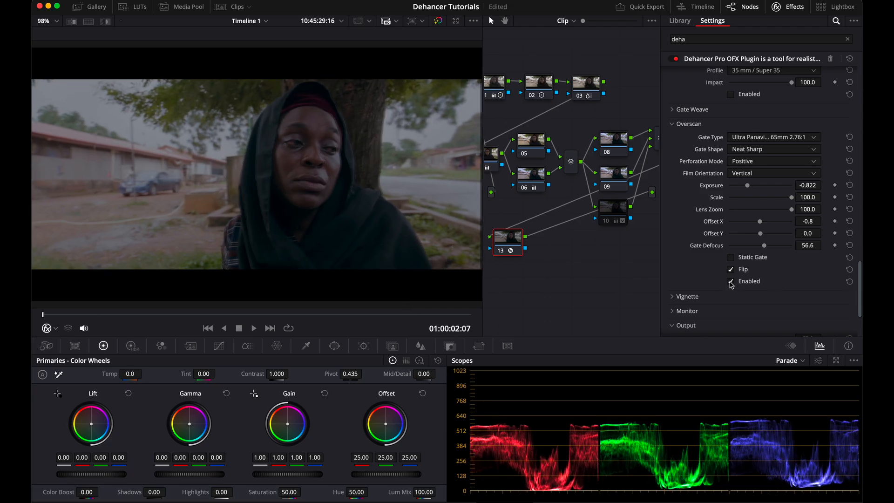
left_click(850, 222)
left_click_drag(790, 197, 724, 205)
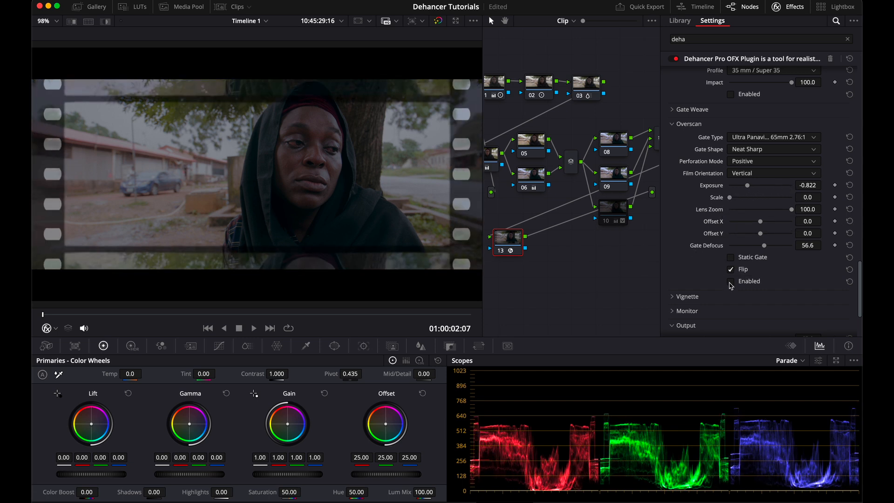
Step: Enable the Vignette section and set its Exposure to -1.628 and Size to 85.3
left_click(686, 296)
scroll(686, 298, "down", 5)
left_click(732, 205)
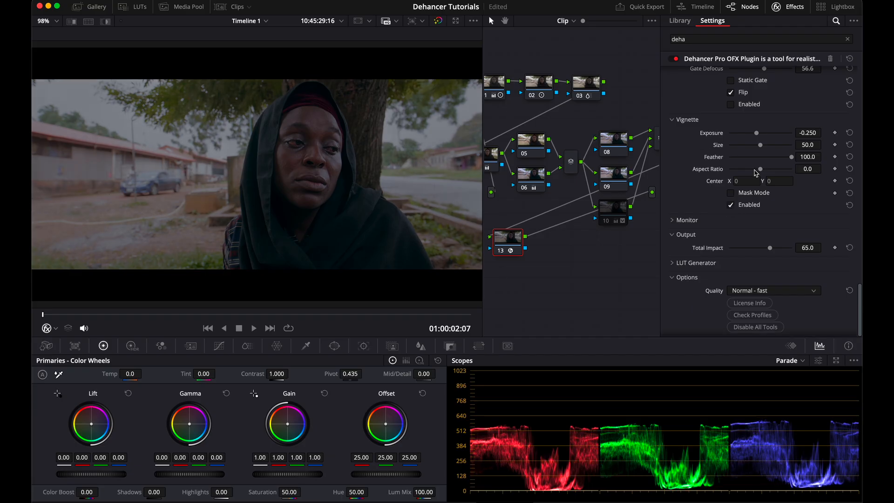
left_click_drag(756, 133, 800, 163)
left_click_drag(800, 163, 800, 164)
Step: Enable the False Color IRE, 16 zones monitor view for the Dehancer node
left_click(672, 220)
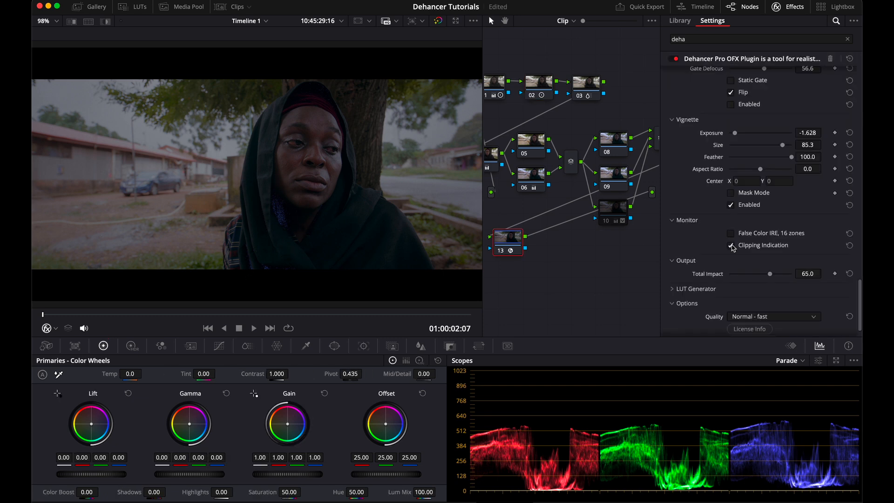
left_click(537, 87)
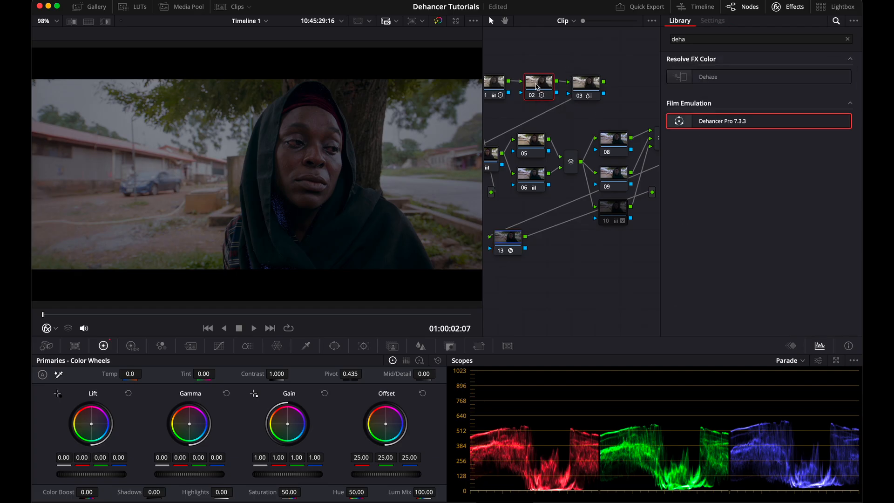
left_click(419, 361)
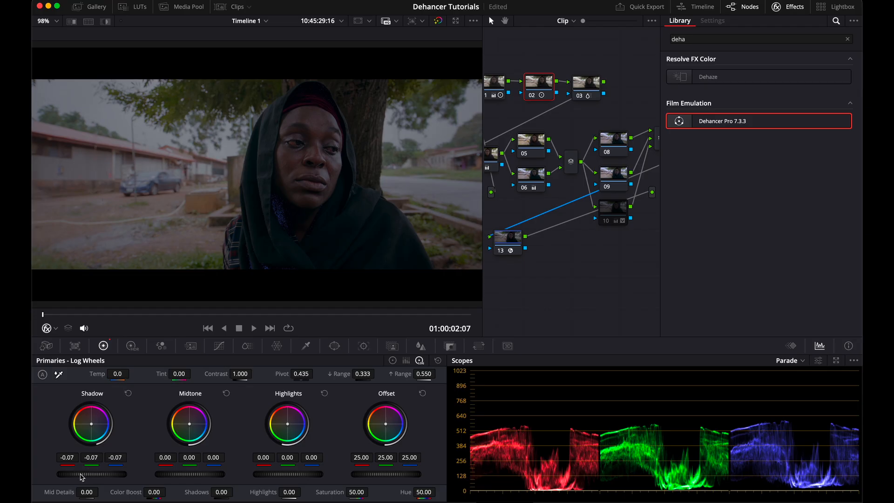
left_click_drag(79, 473, 129, 477)
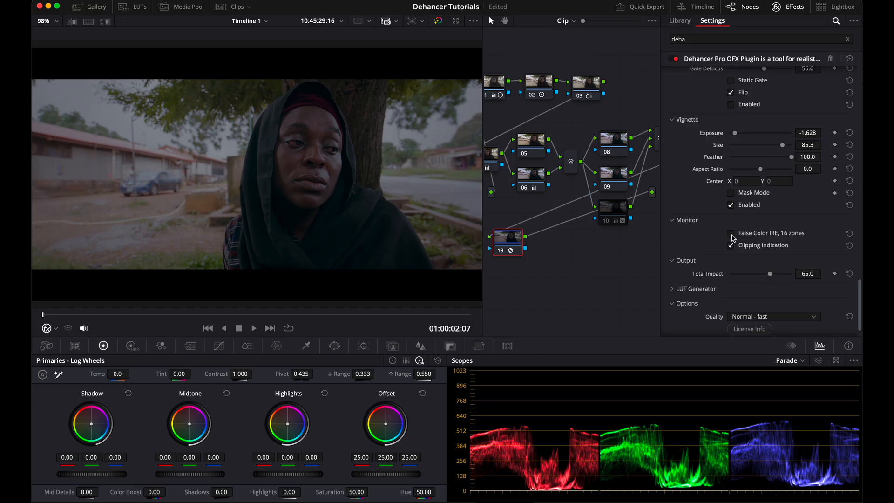
left_click(731, 233)
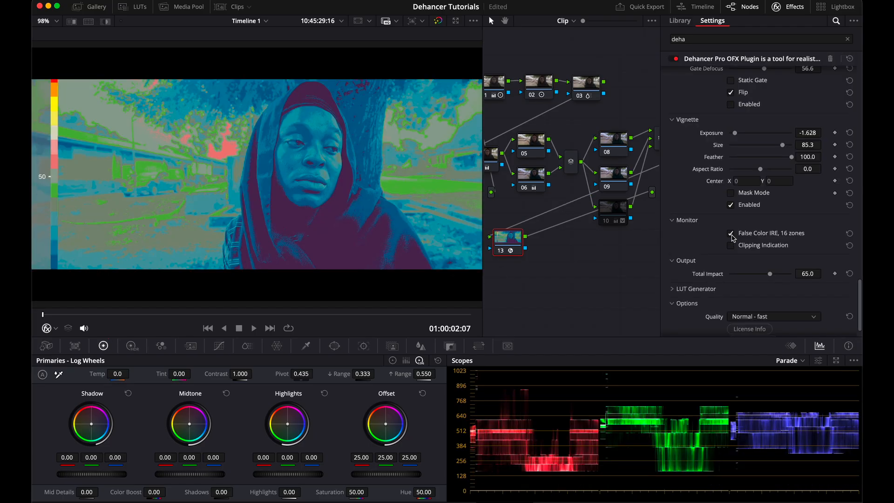
Step: Toggle the Expand section off and on to compare it in false color
scroll(731, 243, "up", 10)
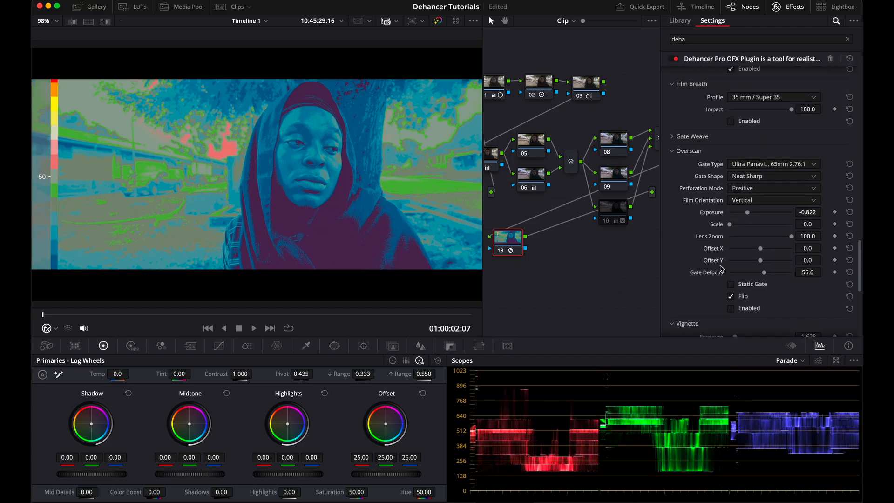
scroll(720, 289, "up", 10)
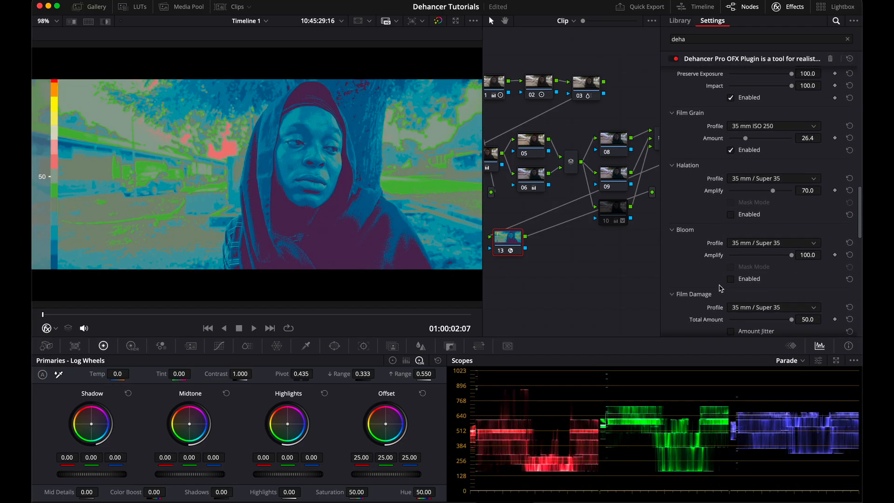
scroll(720, 288, "up", 2)
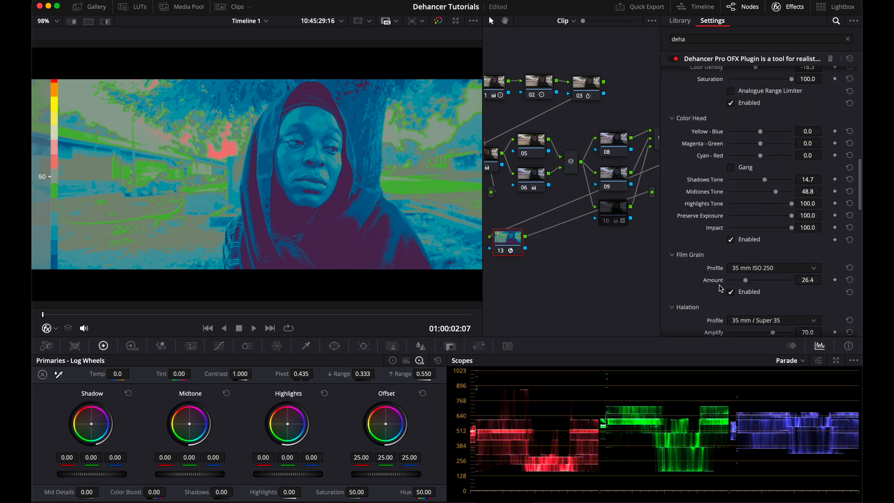
scroll(730, 226, "up", 8)
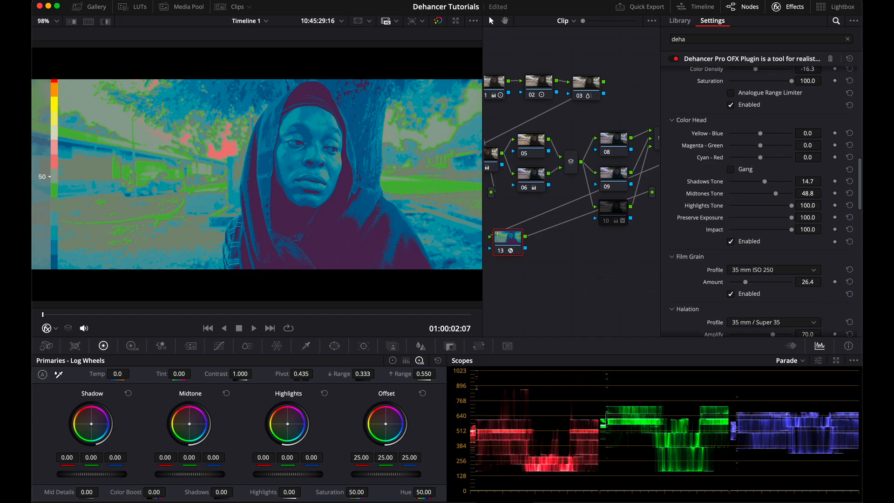
scroll(729, 226, "up", 4)
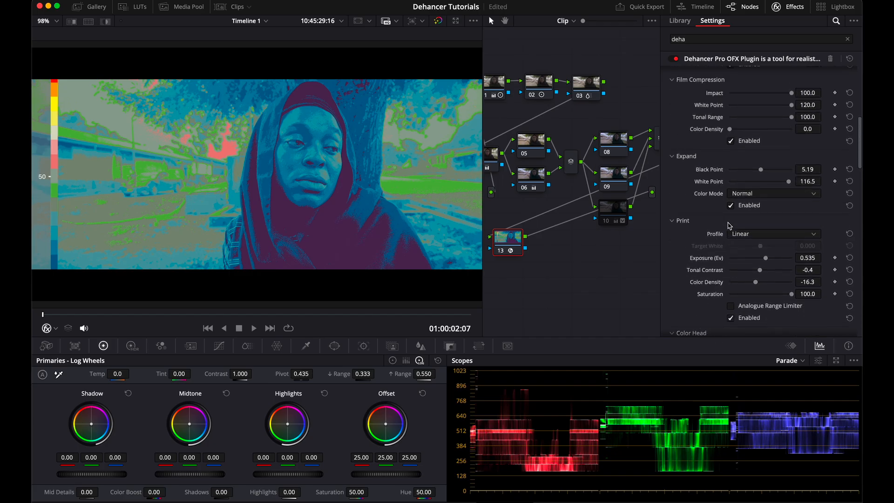
left_click(730, 206)
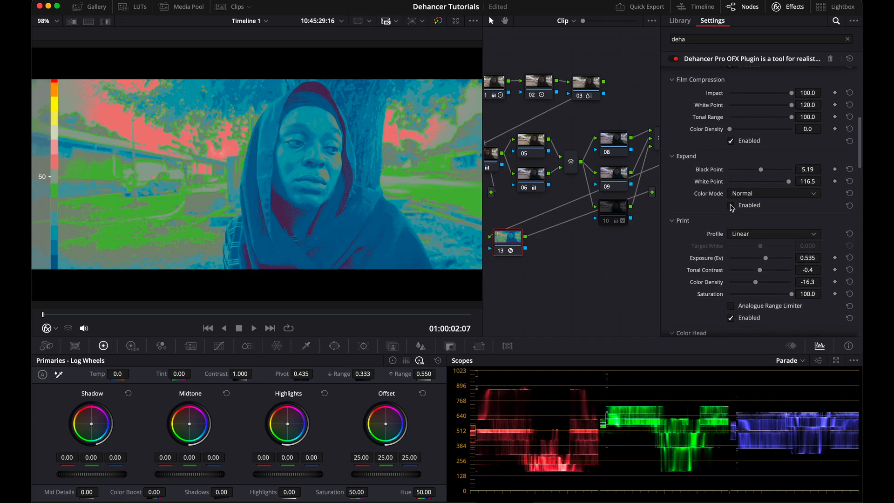
left_click(730, 206)
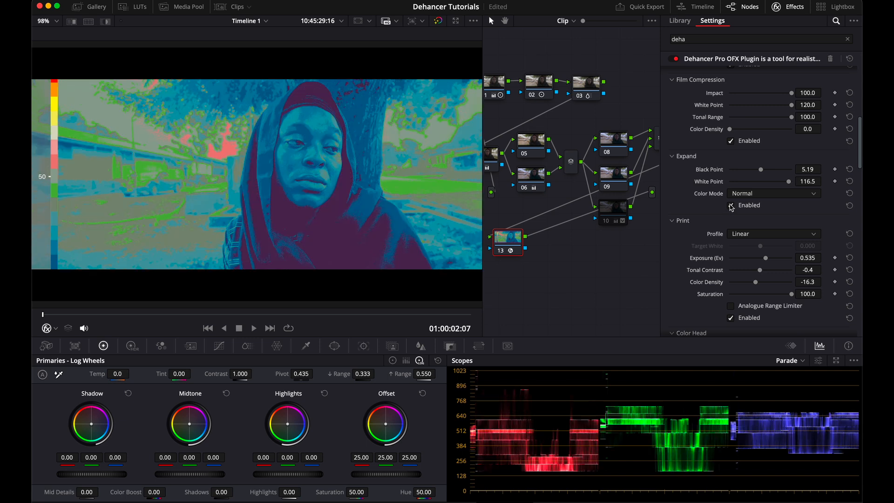
Step: Toggle the Film Compression section off and on to compare it
scroll(731, 207, "up", 2)
left_click(731, 182)
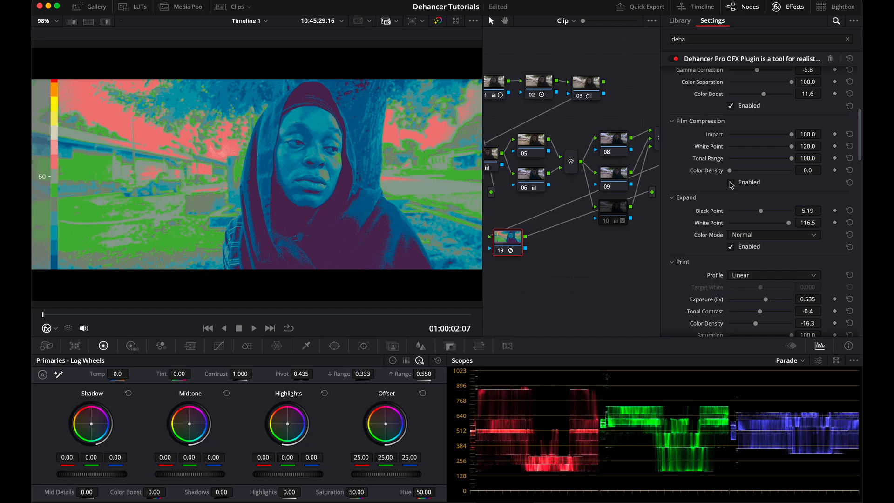
left_click(730, 182)
Step: In LUT Generator, enable Disable Input Transform and set LUT Size to Normal (33x33x33)
left_click(708, 260)
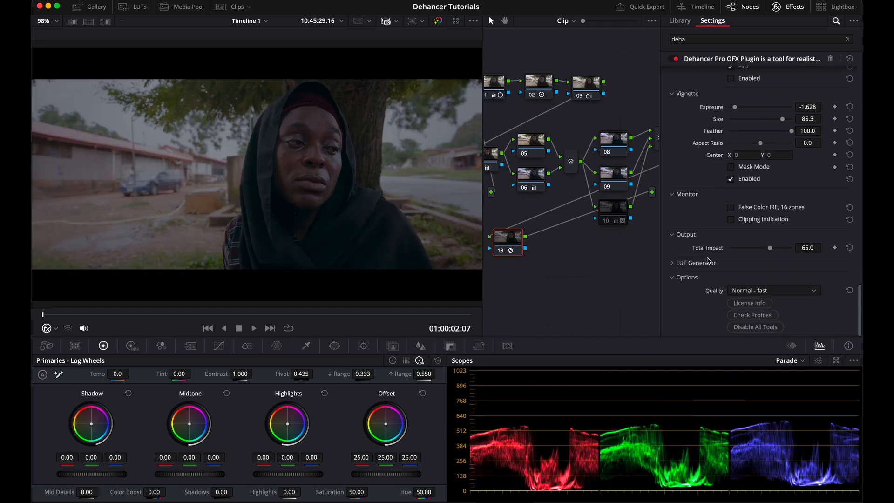
left_click(709, 262)
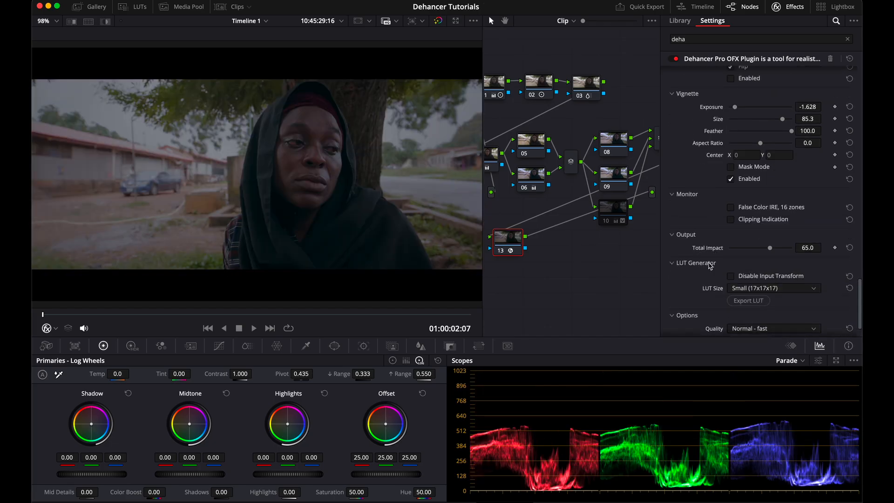
left_click(748, 289)
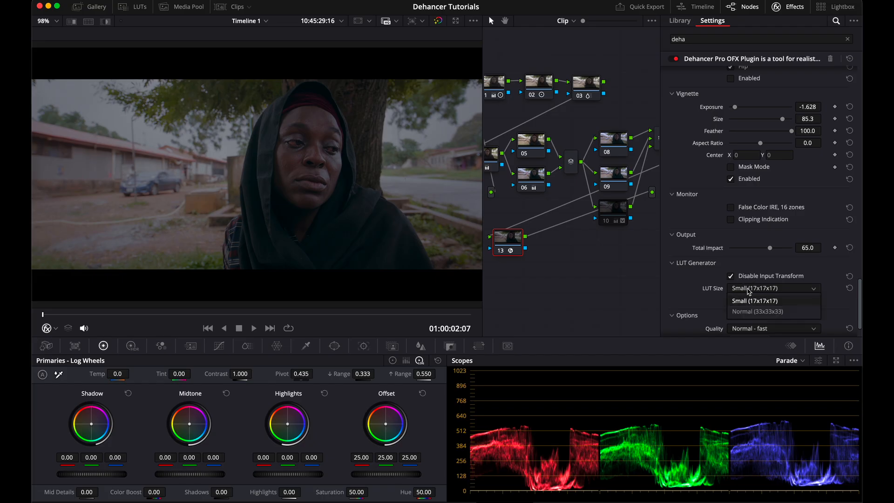
left_click(759, 311)
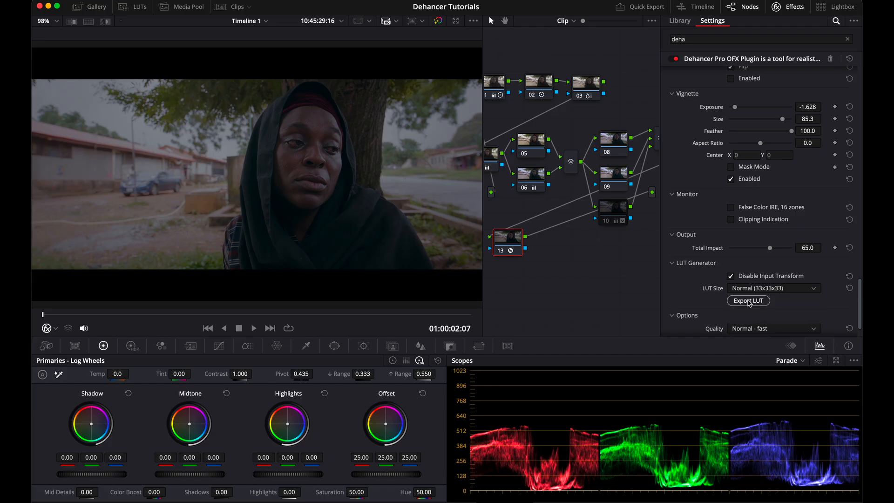
Step: Export the LUT to the Desktop with its default file name
left_click(748, 300)
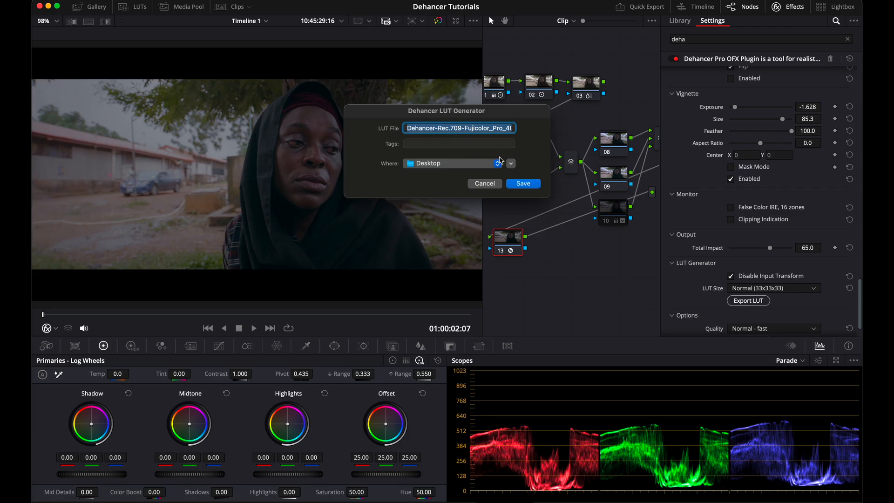
left_click(523, 184)
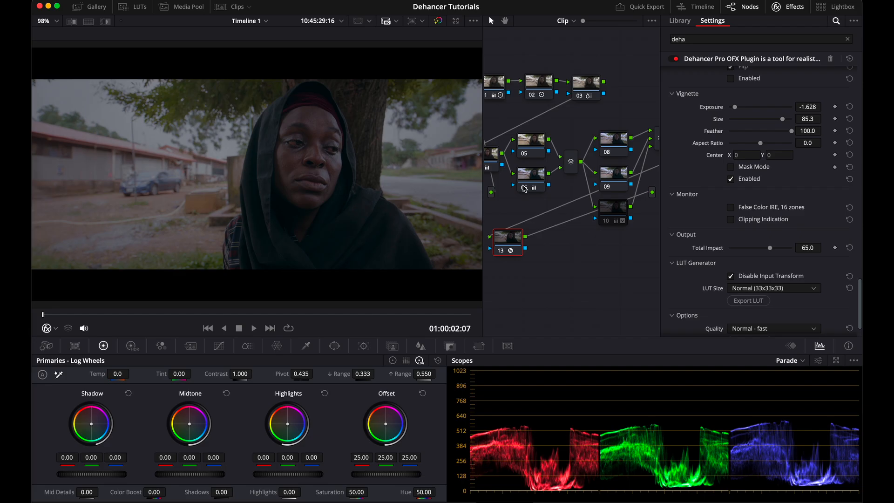
Step: Bypass the Dehancer Pro plugin to compare the graded clip with the original
scroll(756, 142, "up", 20)
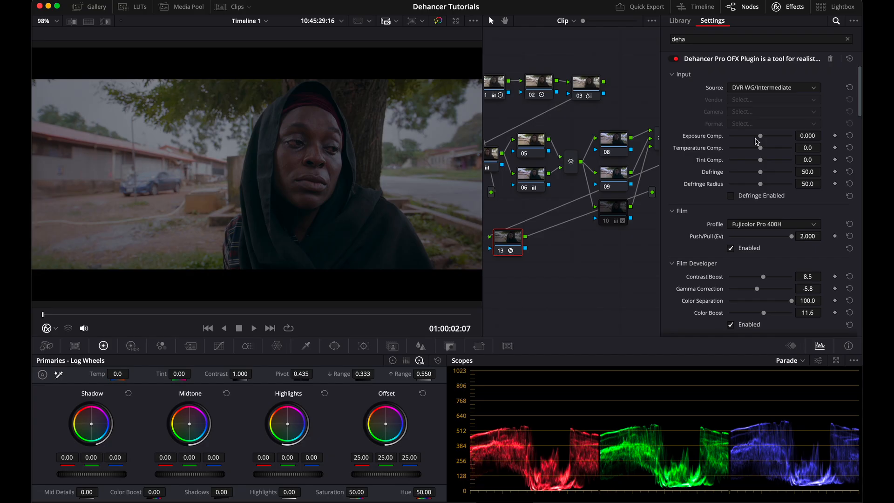
left_click(675, 59)
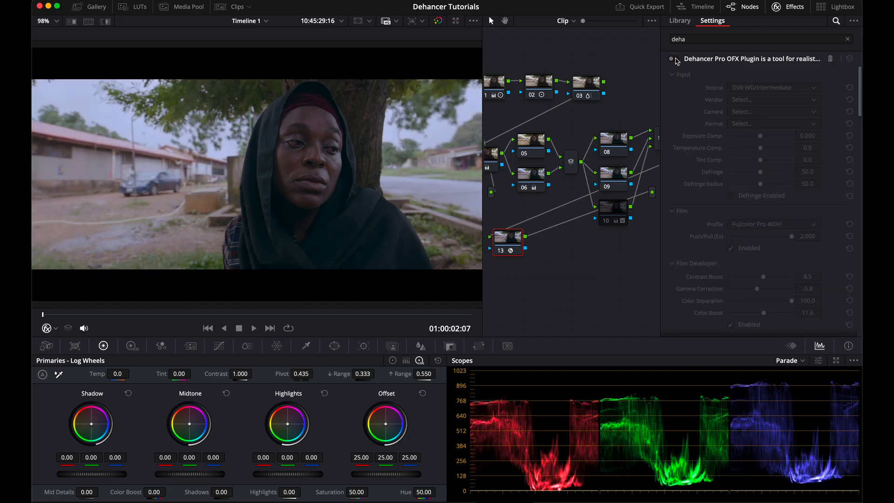
Step: Re-enable the Dehancer Pro plugin on the node
left_click(675, 59)
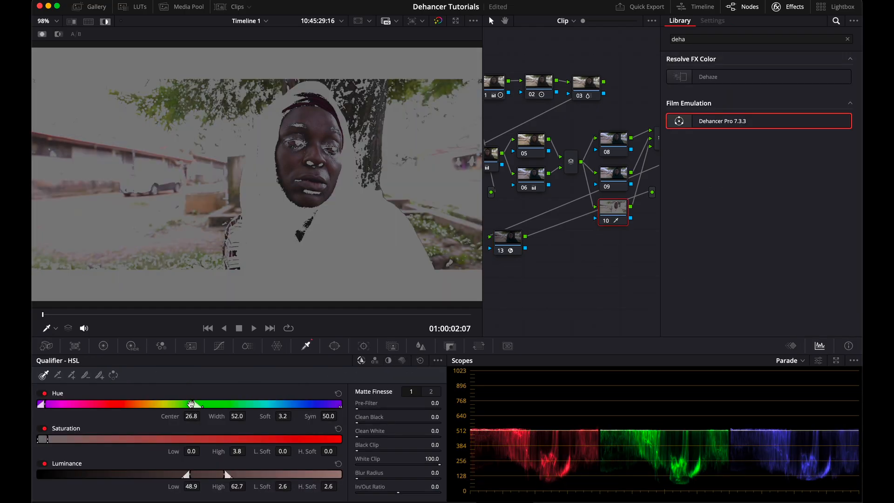
Step: Refine node 10's HSL qualifier on the skin tones, narrowing hue and luminance and cleaning the matte with pre-filter, clean black/white and blur radius
left_click_drag(194, 404, 160, 404)
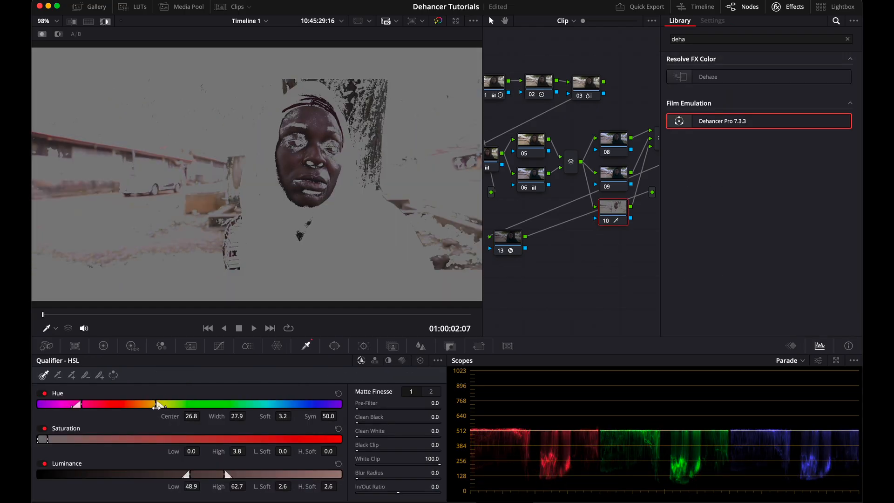
left_click_drag(153, 438, 69, 438)
left_click_drag(210, 475, 197, 474)
left_click_drag(356, 409, 481, 424)
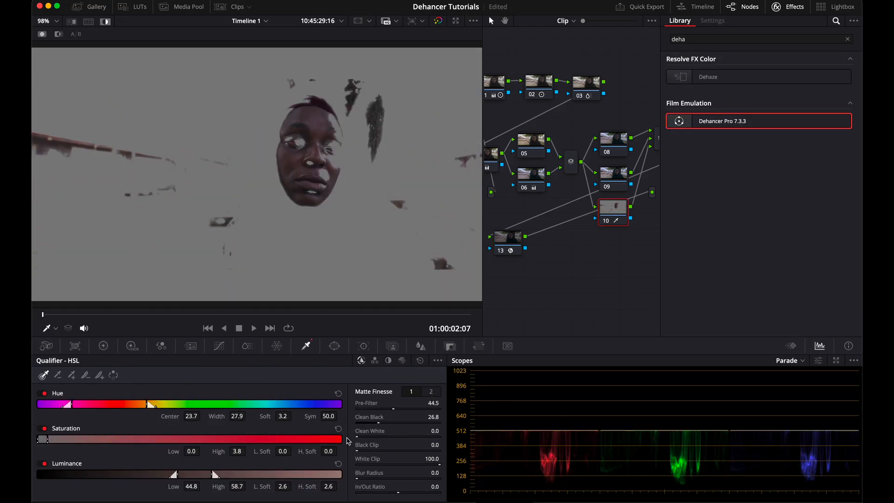
left_click_drag(357, 437, 598, 435)
left_click_drag(356, 479, 445, 248)
mouse_move(195, 474)
left_mouse_down()
mouse_move(213, 473)
mouse_move(192, 474)
left_mouse_up()
left_click_drag(69, 403, 96, 403)
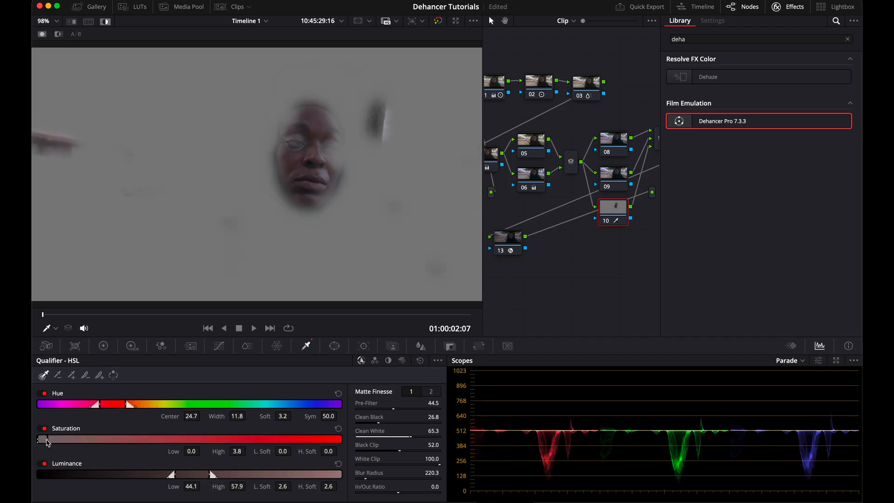
mouse_move(191, 474)
left_mouse_down()
mouse_move(199, 474)
mouse_move(188, 474)
left_mouse_up()
Step: Grade node 10's skin tones with the primary wheels, raising contrast and gain and lowering lift, and set blur radius to 0.48
left_click(103, 345)
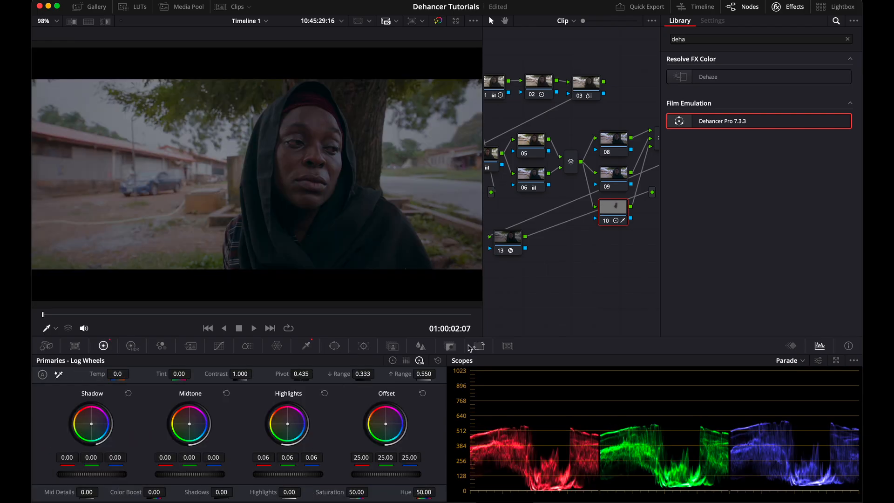
left_click_drag(274, 474, 323, 468)
left_click_drag(100, 475, 97, 475)
left_click_drag(282, 374, 296, 373)
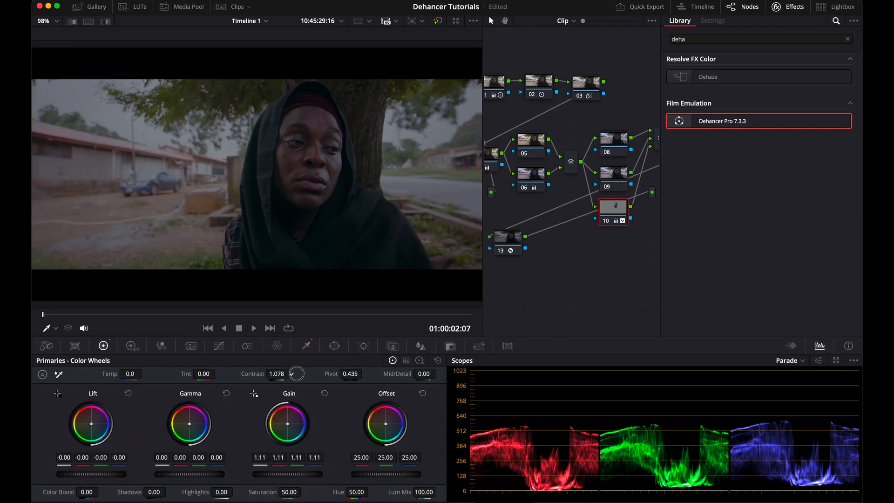
left_click_drag(221, 471, 223, 473)
left_click_drag(107, 474, 100, 475)
mouse_move(188, 426)
left_mouse_down()
mouse_move(203, 412)
mouse_move(185, 423)
left_mouse_up()
left_click(790, 361)
left_click(809, 395)
left_click_drag(291, 474, 307, 473)
left_click_drag(174, 472, 148, 474)
left_click(420, 346)
left_click_drag(100, 421, 101, 424)
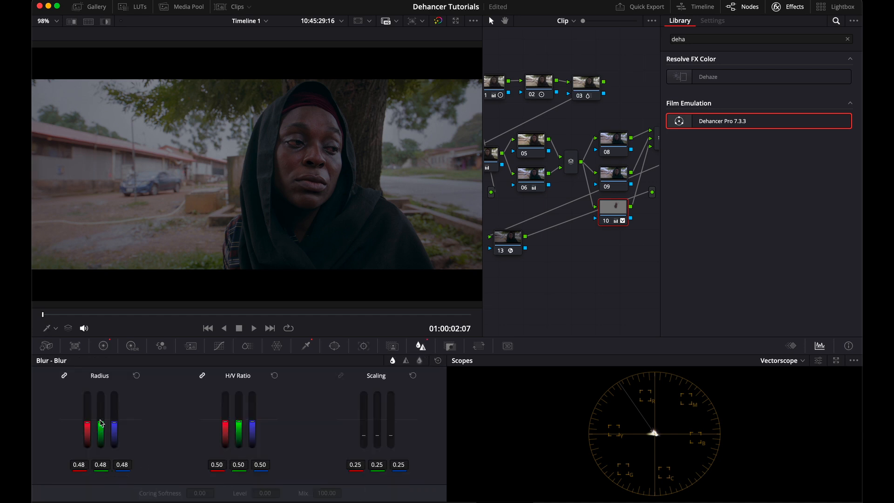
Step: Nudge the gamma wheel up slightly on node 01 and switch the scope back to Parade
left_click(486, 93)
left_click(103, 345)
left_click_drag(168, 475, 170, 476)
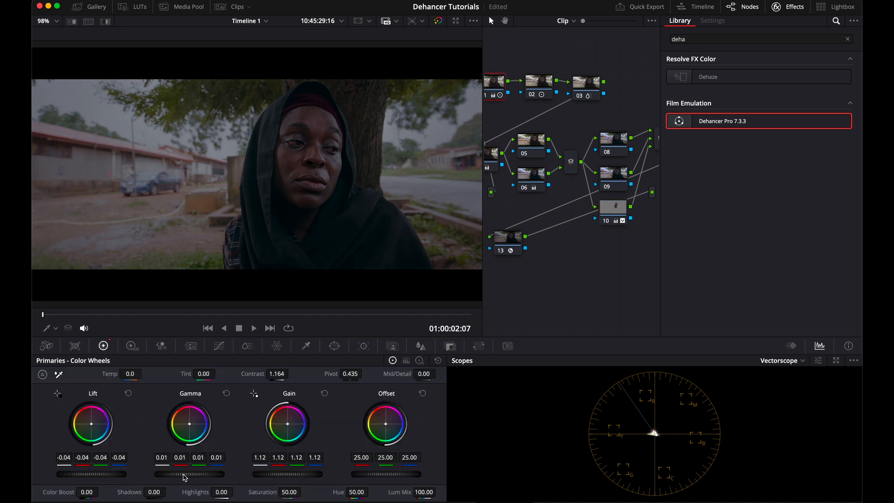
left_click(786, 361)
left_click(794, 378)
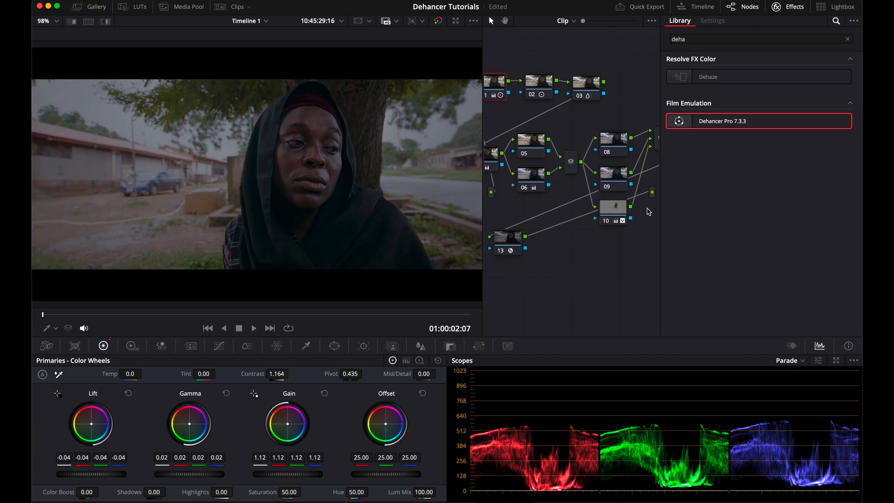
Step: Fine-tune node 10's gamma and gain wheels, then reselect the Dehancer node 13
left_click(605, 222)
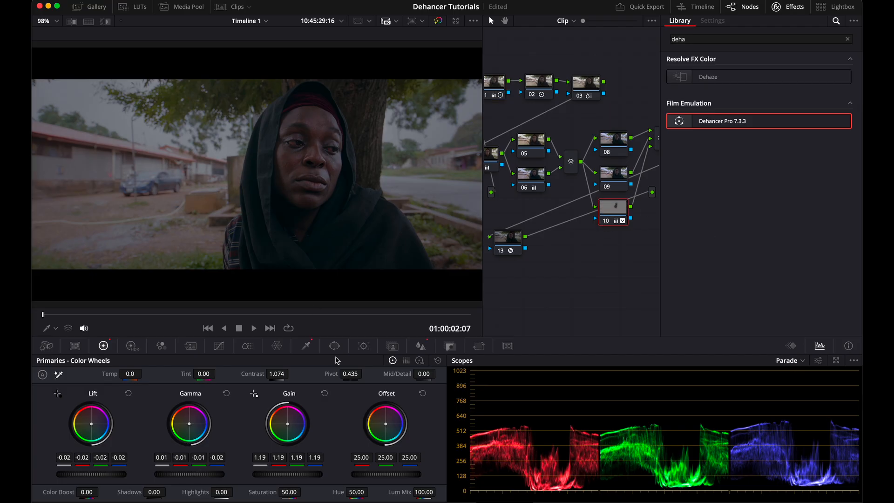
left_click(420, 345)
left_click(507, 247)
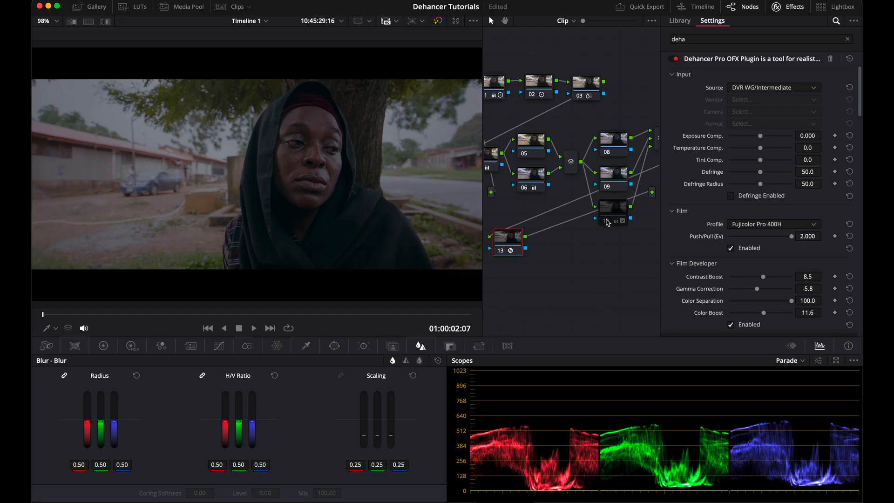
left_click(606, 223)
left_click(103, 345)
left_click_drag(222, 472, 197, 471)
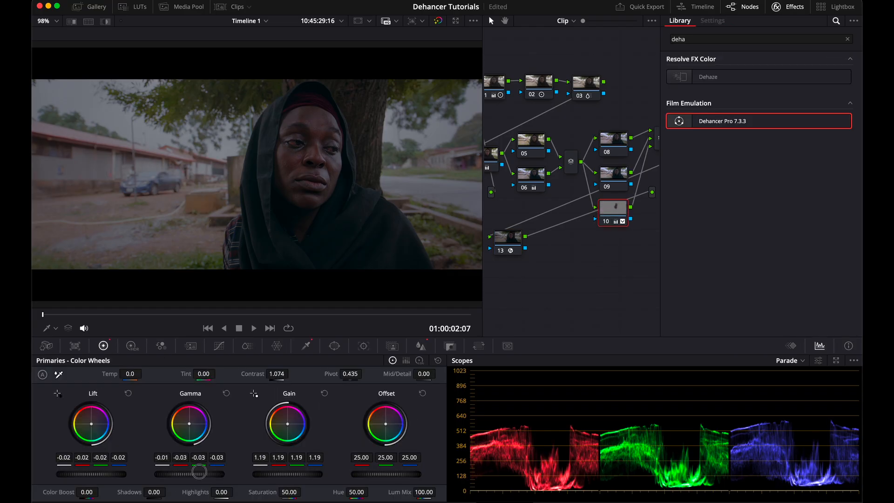
left_click_drag(288, 473, 205, 471)
left_click(604, 221)
left_click(507, 246)
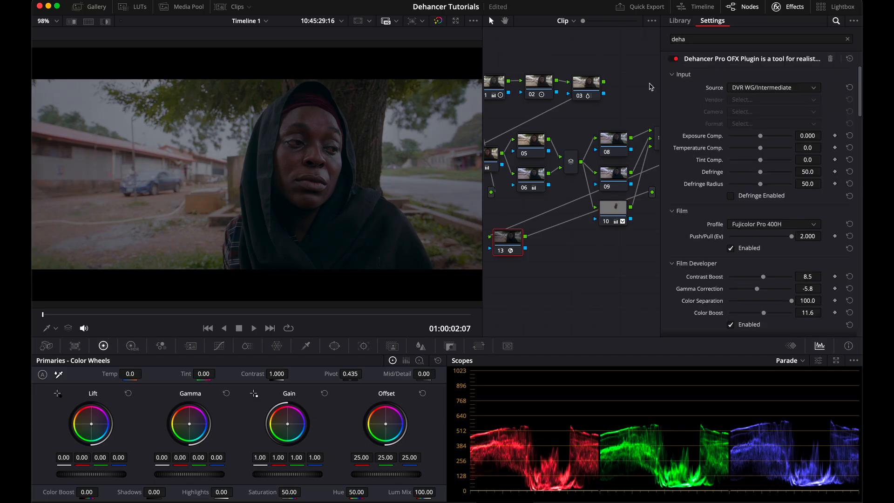
Step: Toggle the Dehancer Pro plugin off and on twice to compare the look
left_click(676, 59)
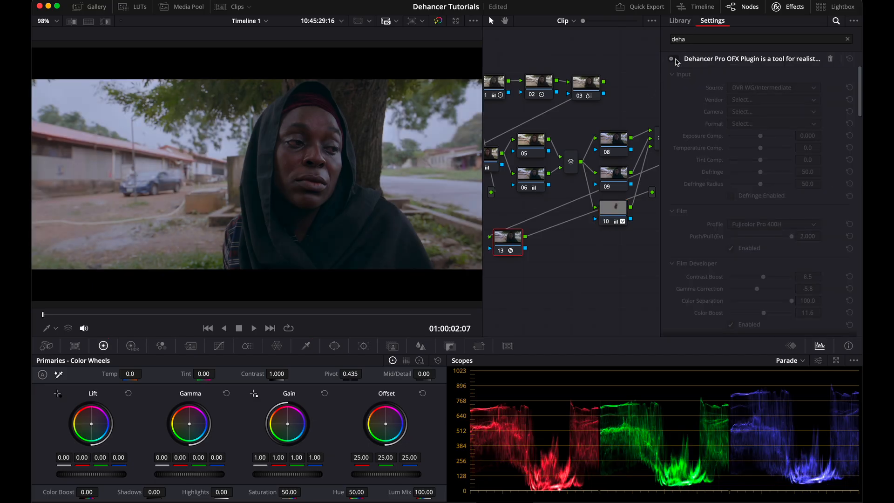
left_click(676, 59)
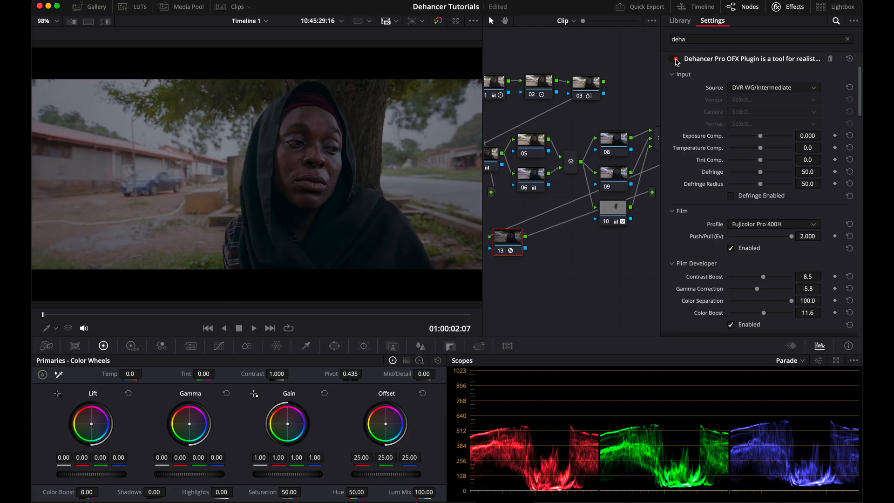
left_click(675, 59)
left_click(675, 59)
Step: Preview the Kodak Ektar 100, Rollei CN200, Svema Type-42 and Polaroid Type 100 Sepia film profiles
left_click(763, 226)
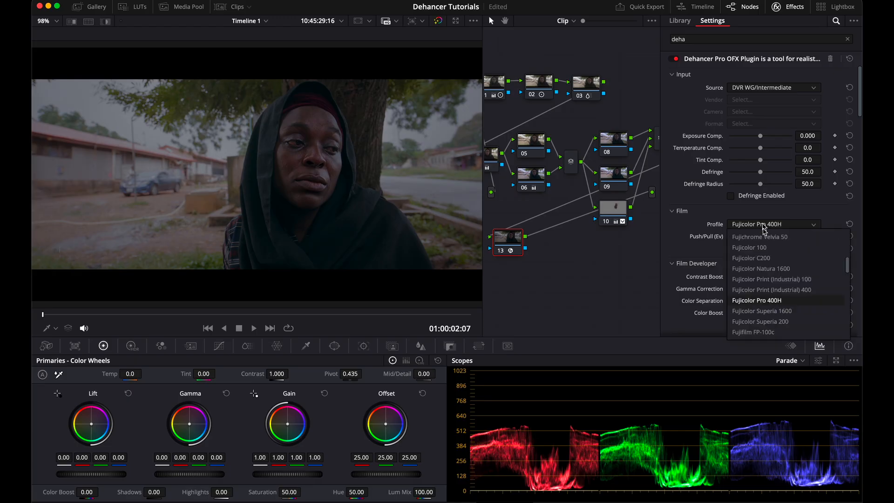
scroll(763, 280, "down", 5)
left_click(758, 305)
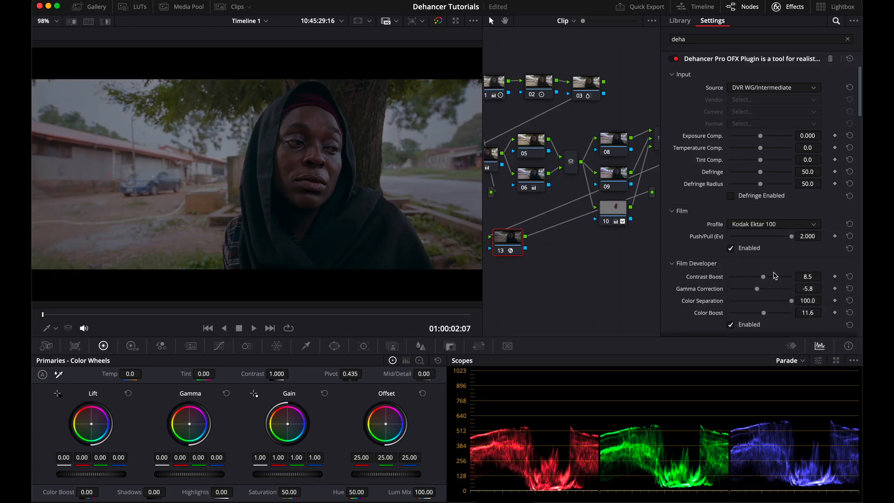
left_click(775, 225)
scroll(768, 298, "down", 3)
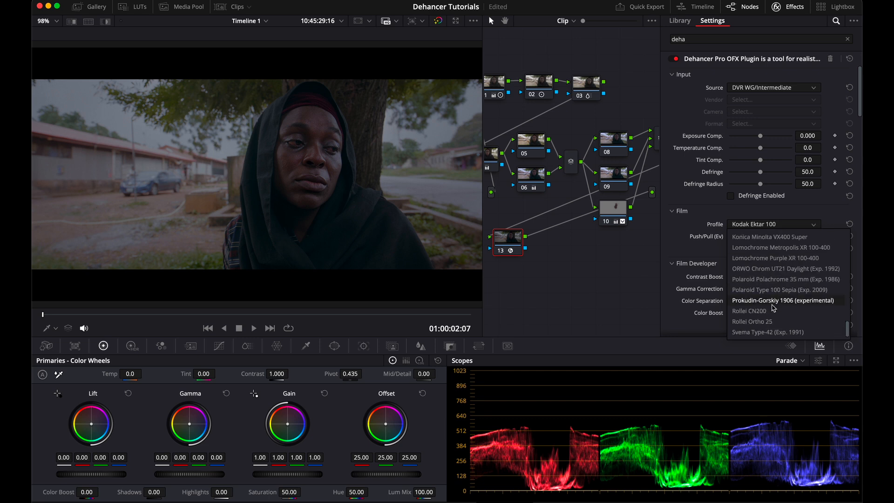
left_click(773, 310)
left_click(777, 225)
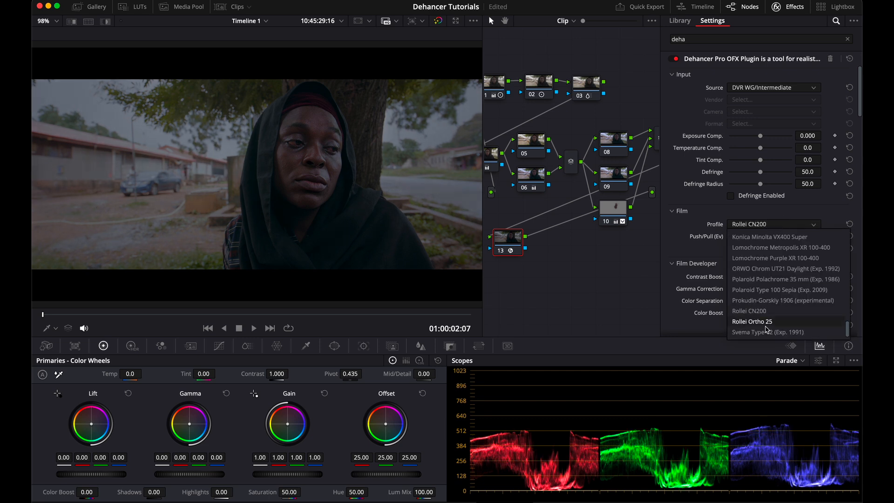
left_click(765, 332)
left_click(754, 226)
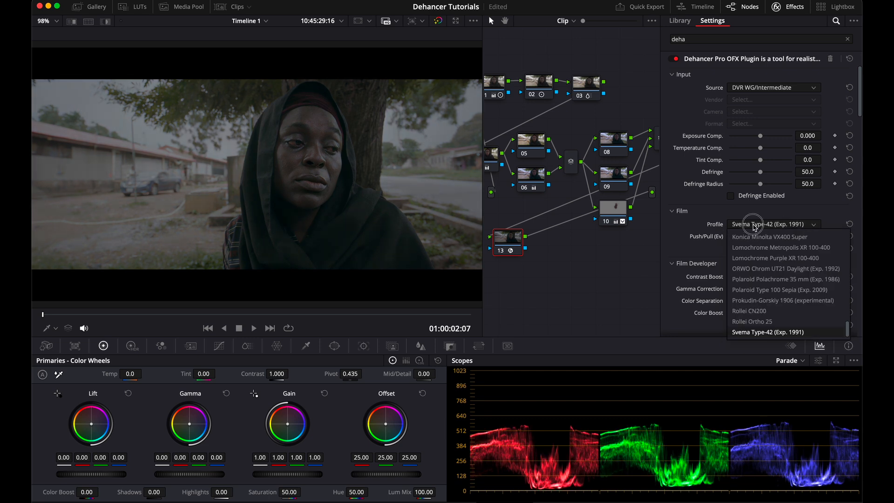
left_click(773, 290)
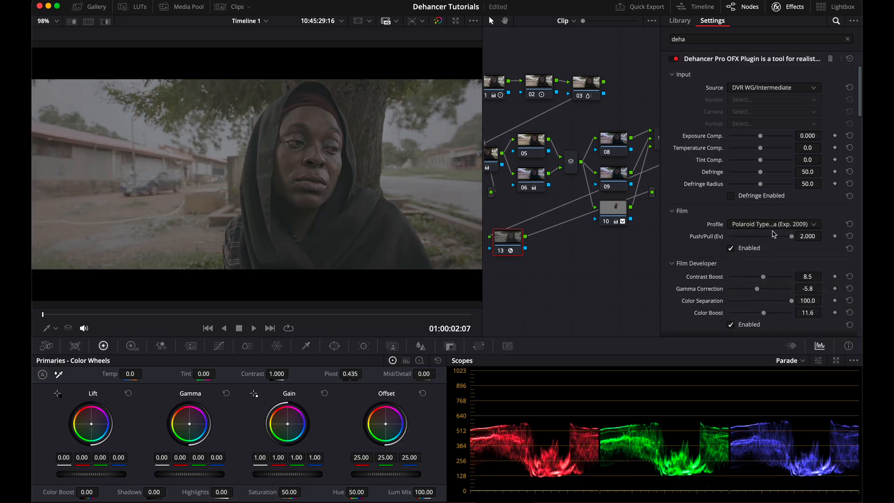
Step: Try Kodak Portra 160NC and an experimental Kodachrome profile, then set the film profile to AGFA Chrome (Exp. 2006)
left_click(772, 225)
scroll(776, 292, "up", 5)
left_click(776, 279)
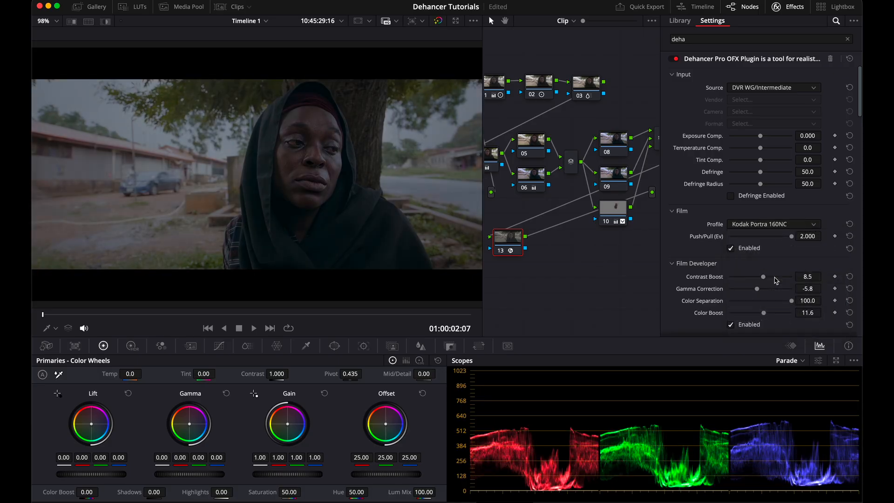
left_click(766, 224)
left_click(772, 247)
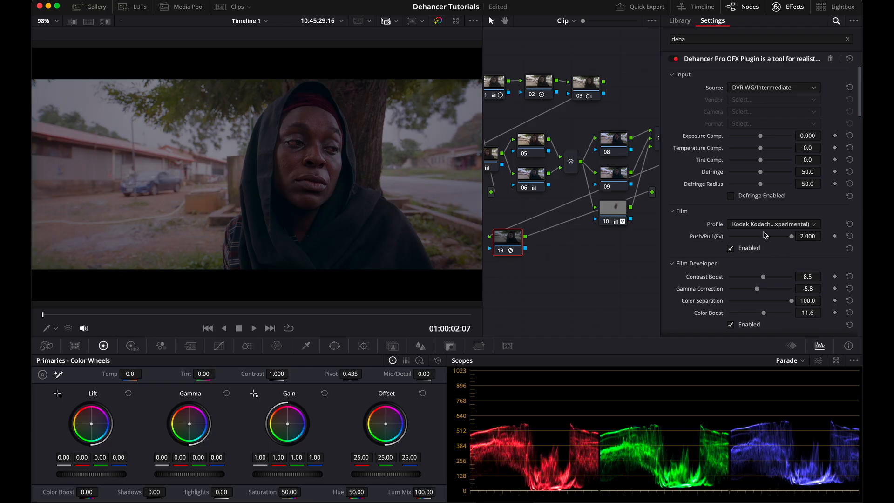
left_click(768, 225)
left_click(770, 258)
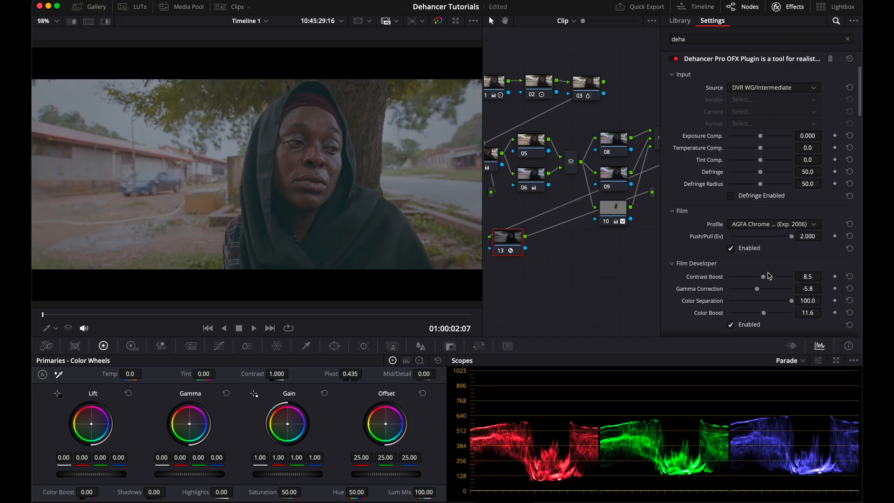